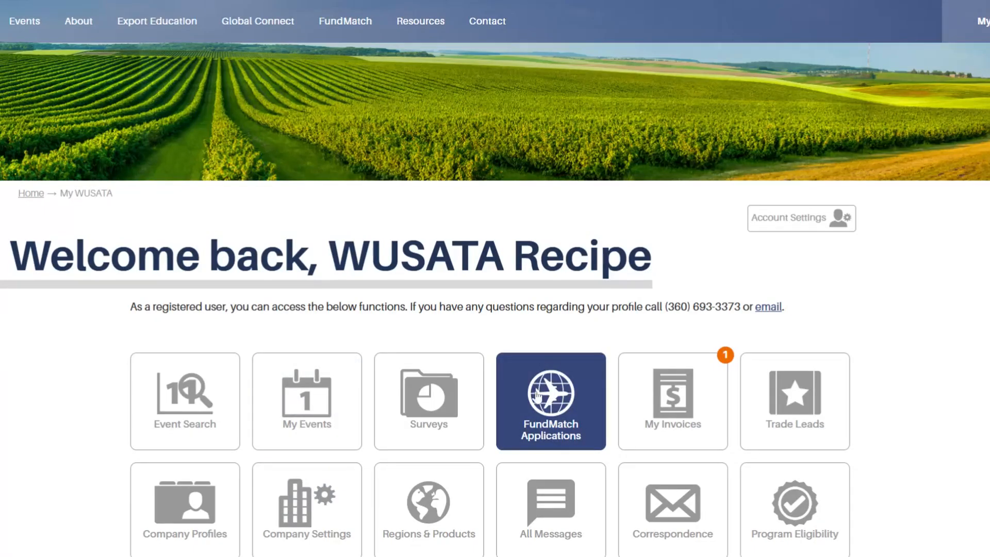
Open the FundMatch Applications tile on My WUSATA to see the 2026 and 2025 application years.
{"action": "left_click", "coordinate": [540, 393]}
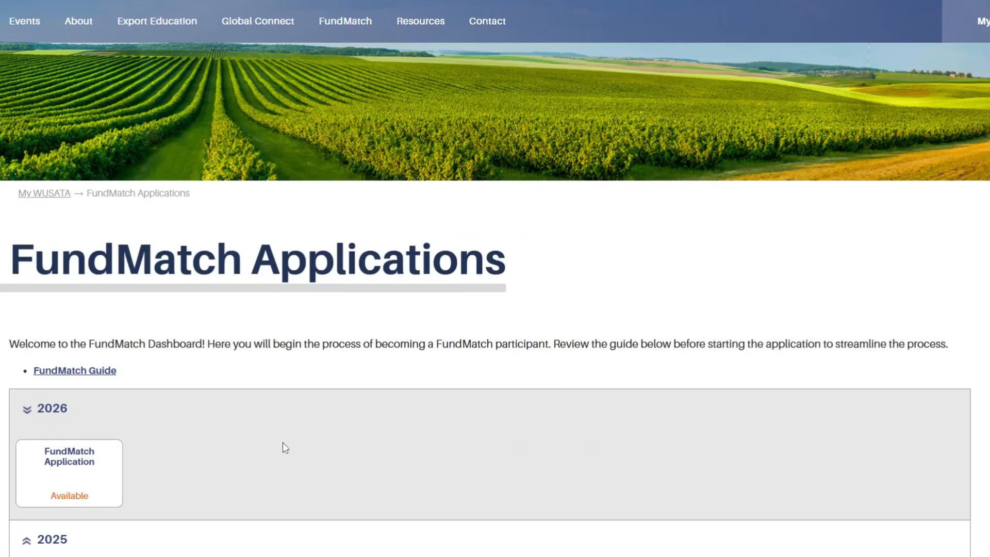
Open the 2026 FundMatch Application, which lands on its Contact Profiles step.
{"action": "left_click", "coordinate": [64, 477]}
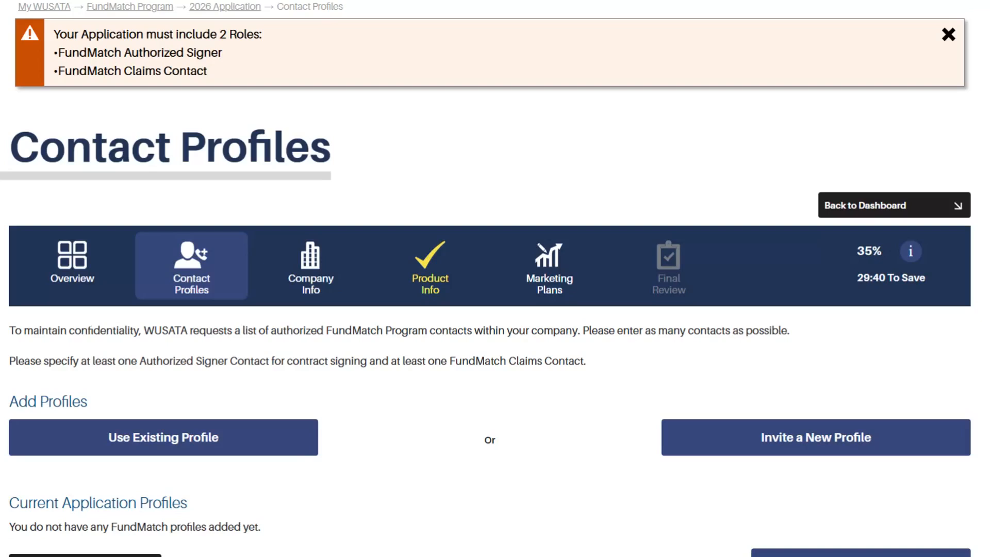
Add the existing account profile with Back-up Contact and Authorized Signer Contact roles.
{"action": "left_click", "coordinate": [266, 458]}
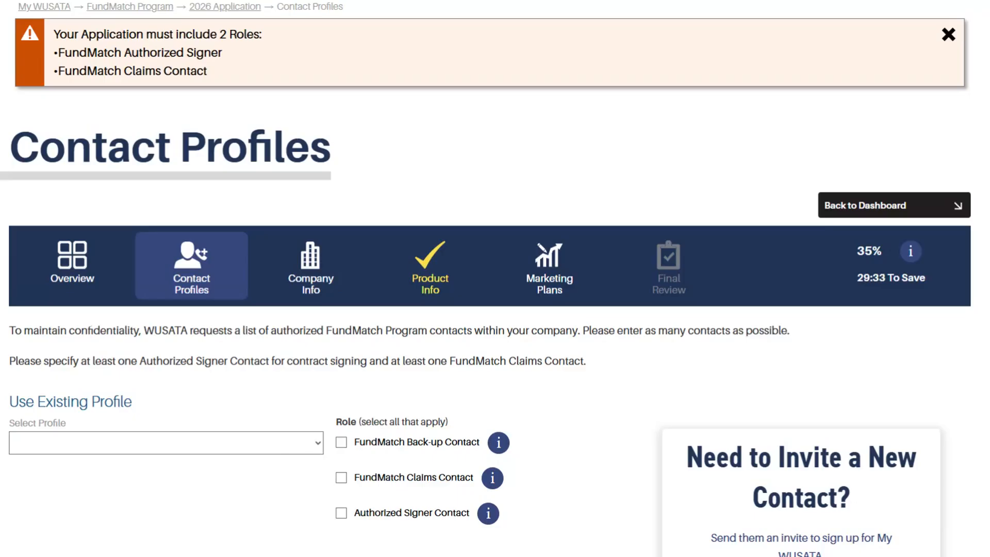
{"action": "left_click", "coordinate": [260, 490]}
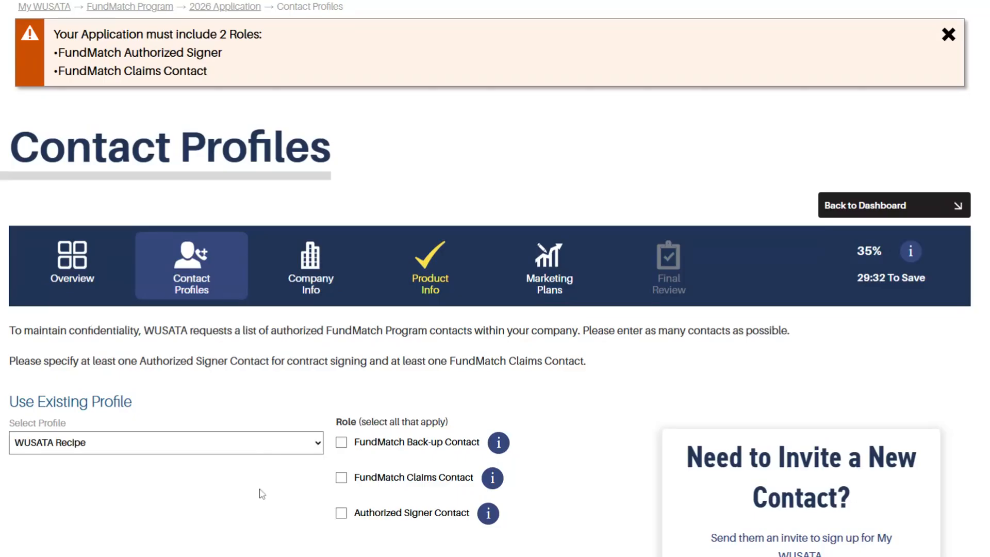
{"action": "left_click", "coordinate": [341, 442]}
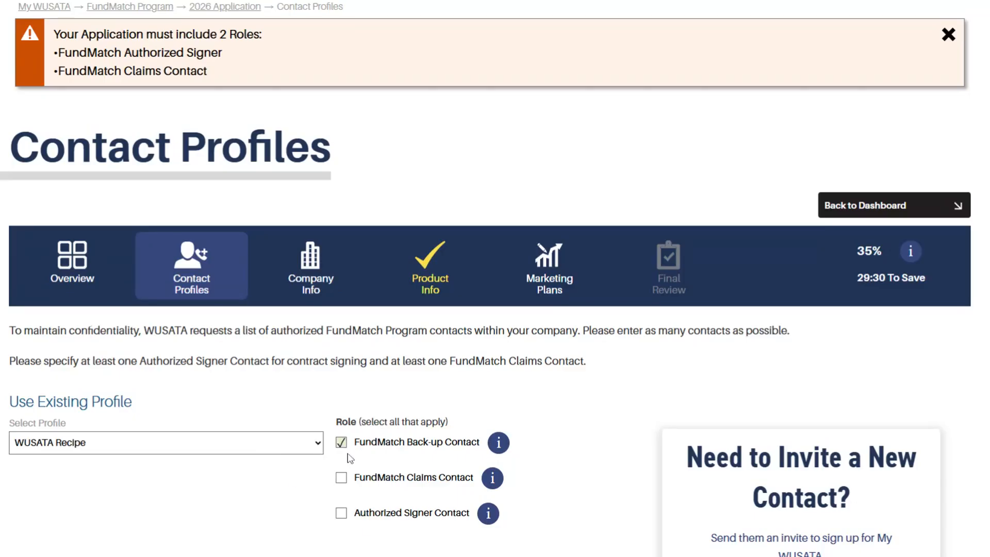
{"action": "left_click", "coordinate": [342, 514]}
{"action": "scroll", "coordinate": [557, 478], "scroll_direction": "down", "scroll_amount": 2}
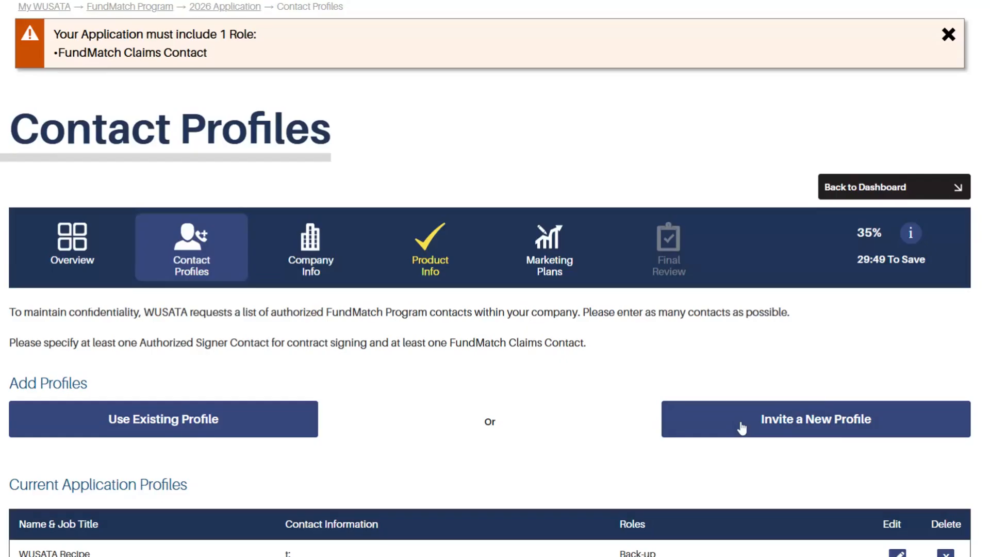
Invite a new colleague by entering their name and e-mail, then save and send the invite.
{"action": "left_click", "coordinate": [815, 419]}
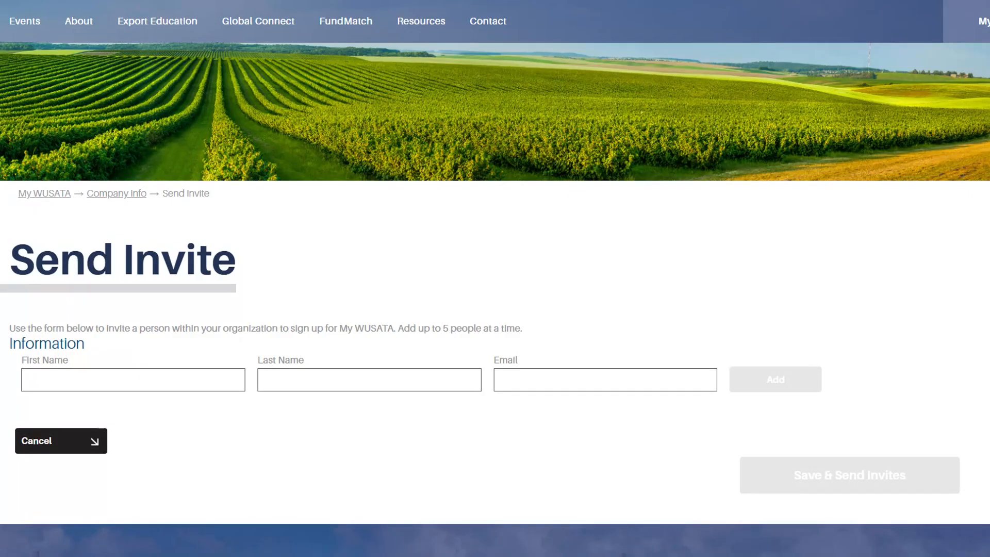
{"action": "type", "text": "John"}
{"action": "type", "text": "Smith"}
{"action": "key", "text": "Tab"}
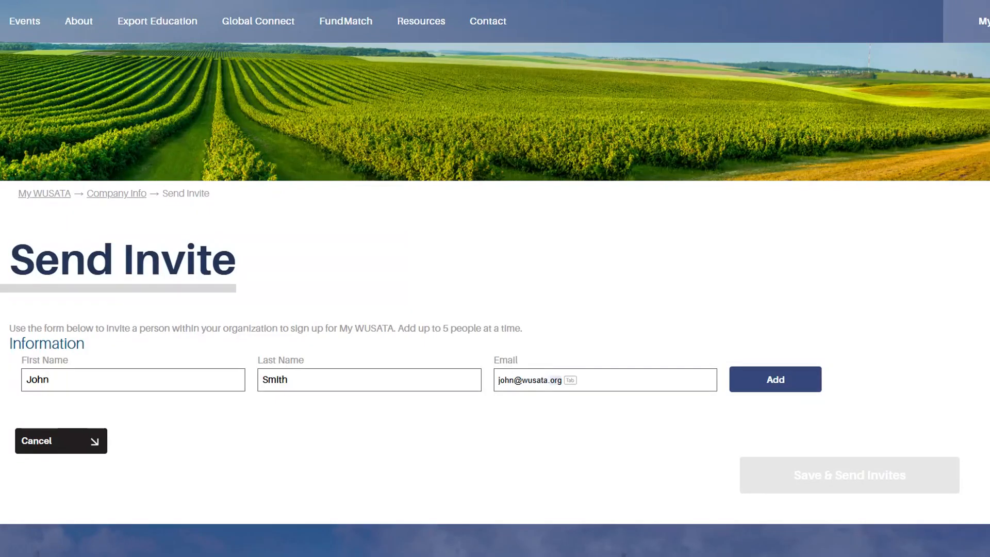
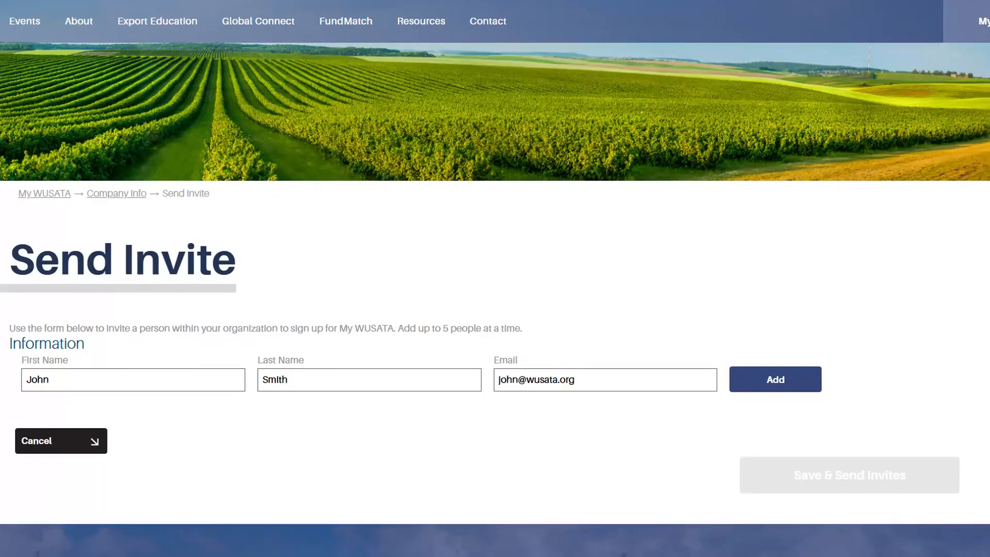
{"action": "left_click", "coordinate": [769, 379]}
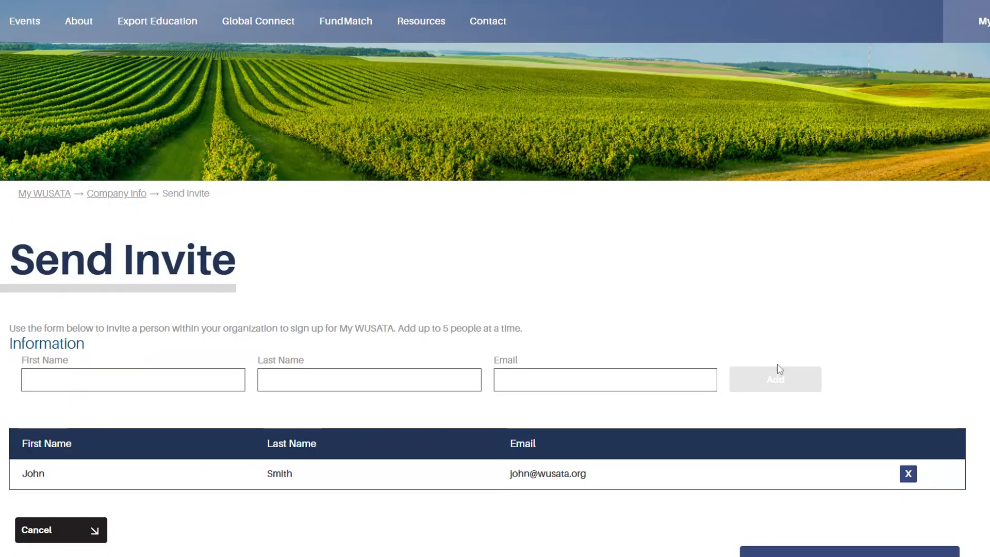
{"action": "scroll", "coordinate": [804, 499], "scroll_direction": "down", "scroll_amount": 2}
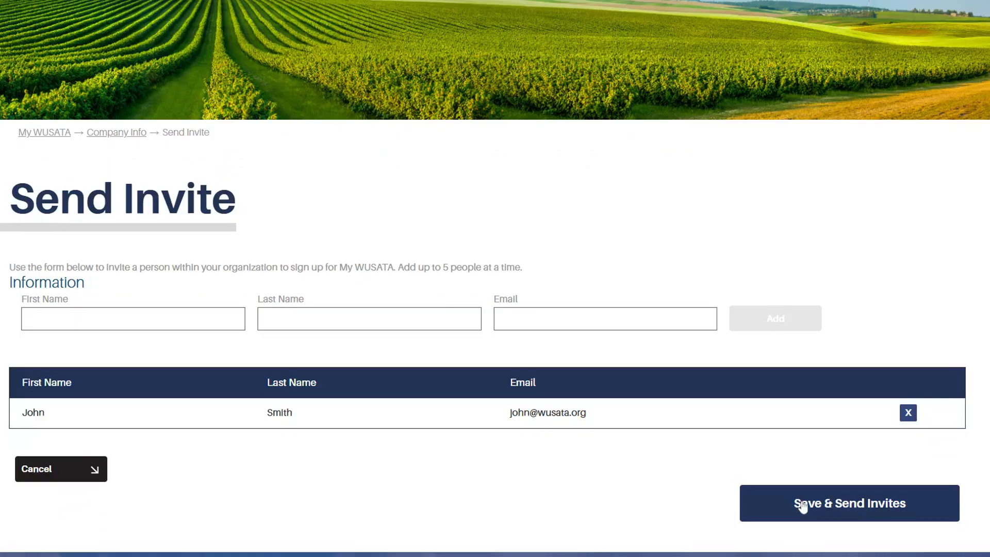
{"action": "left_click", "coordinate": [803, 506]}
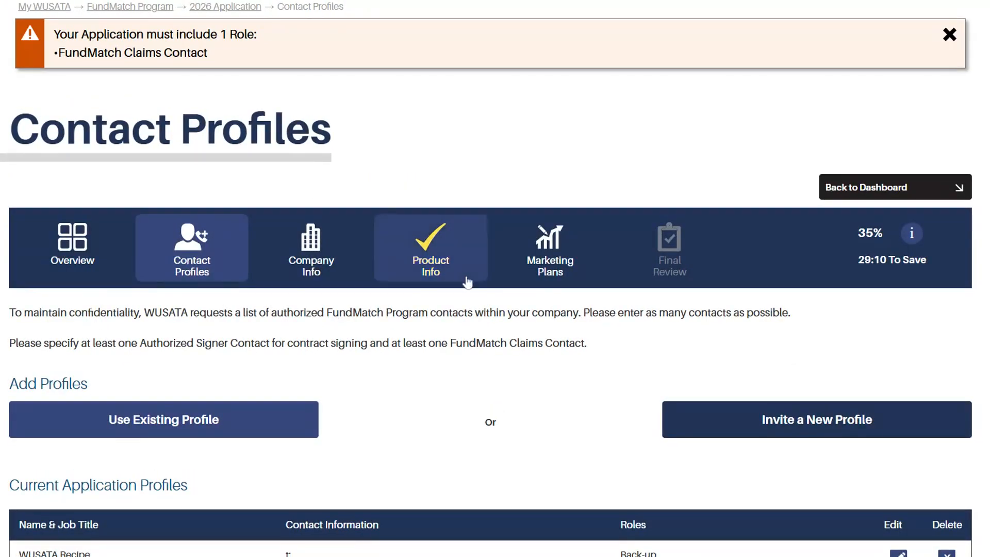
Set Company Info to an LLC Manufacturer/Processor, founded 1980, with 45 years of export experience.
{"action": "scroll", "coordinate": [593, 376], "scroll_direction": "down", "scroll_amount": 2}
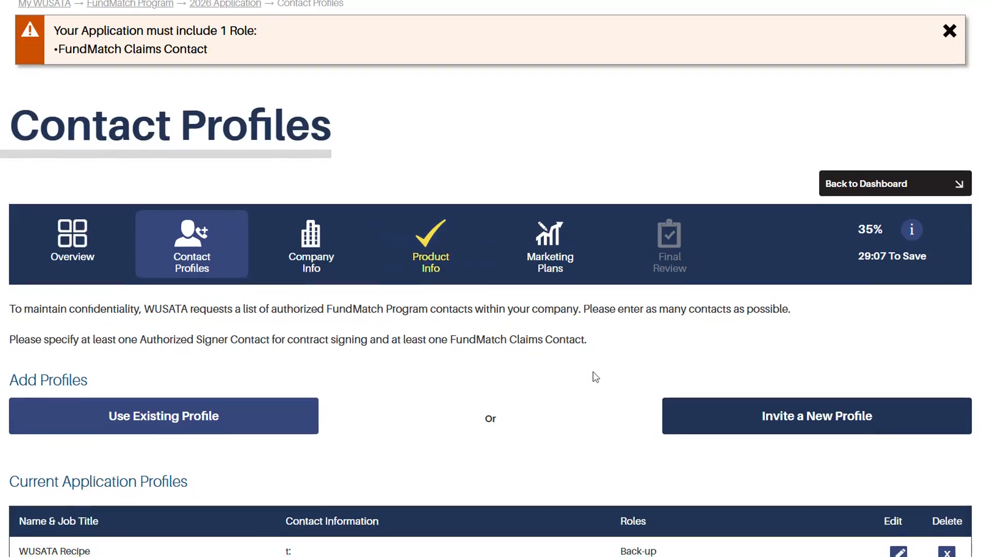
{"action": "left_click", "coordinate": [874, 511]}
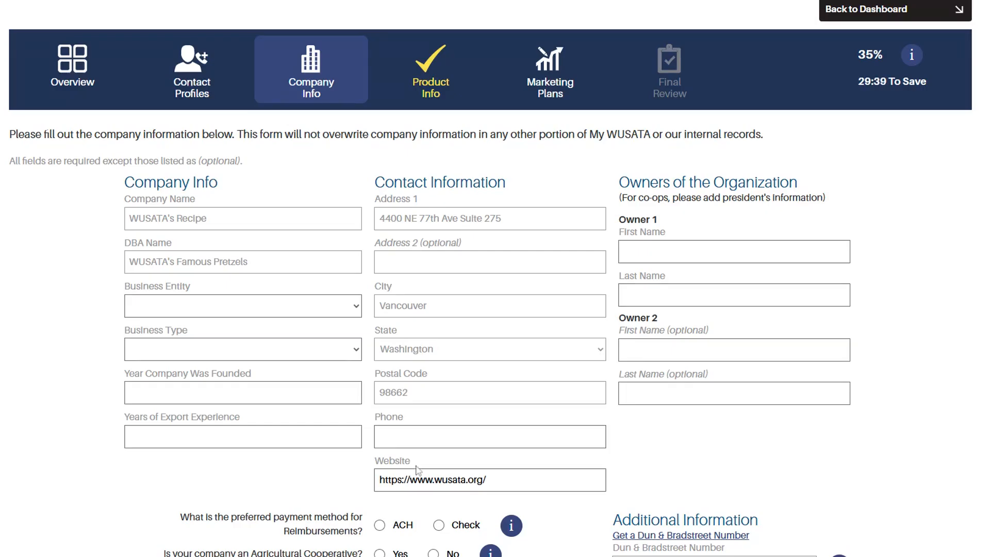
{"action": "left_click", "coordinate": [208, 353]}
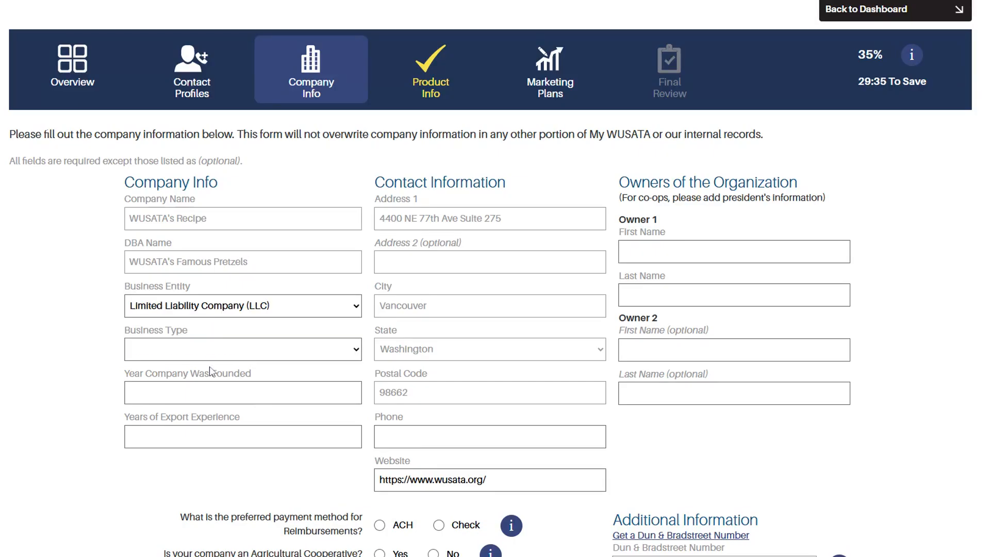
{"action": "left_click", "coordinate": [211, 371]}
{"action": "type", "text": "1980"}
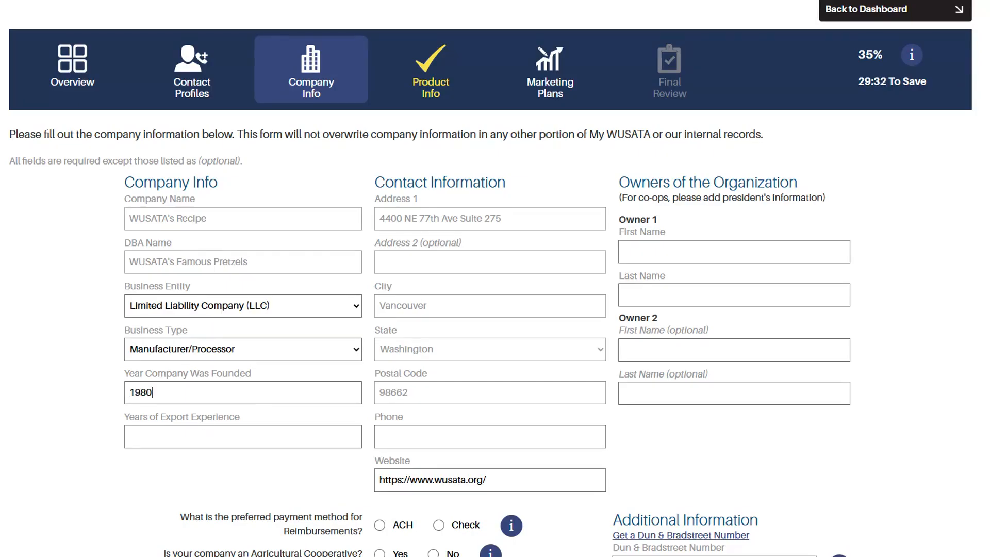
{"action": "key", "text": "Tab"}
{"action": "type", "text": "45"}
Enter the company phone and owner, choose ACH reimbursement, not a cooperative, and Washington headquarters.
{"action": "left_click", "coordinate": [410, 433]}
{"action": "type", "text": "3"}
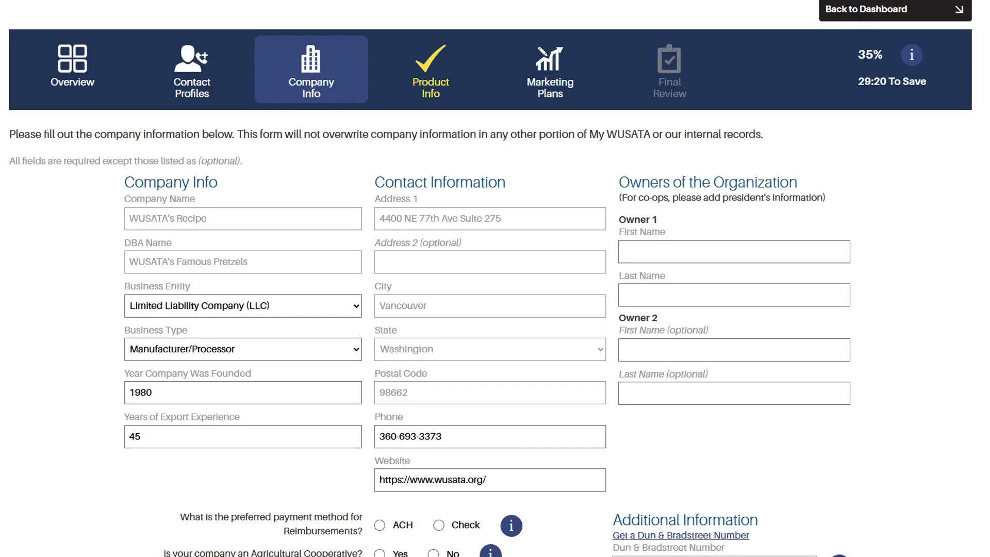
{"action": "type", "text": "WUSATA"}
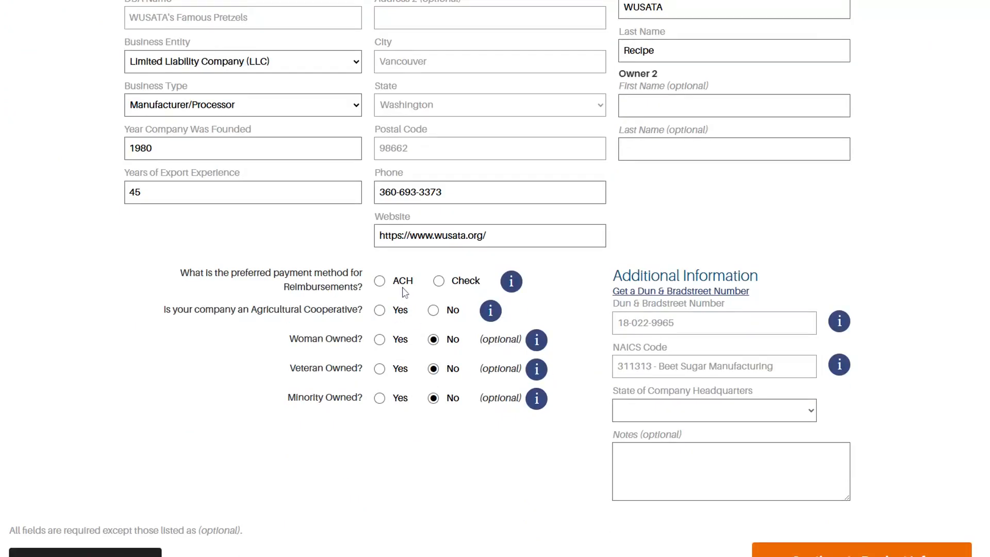
{"action": "left_click", "coordinate": [380, 282]}
{"action": "left_click", "coordinate": [434, 311]}
{"action": "left_click", "coordinate": [696, 415]}
{"action": "scroll", "coordinate": [696, 415], "scroll_direction": "down", "scroll_amount": 1}
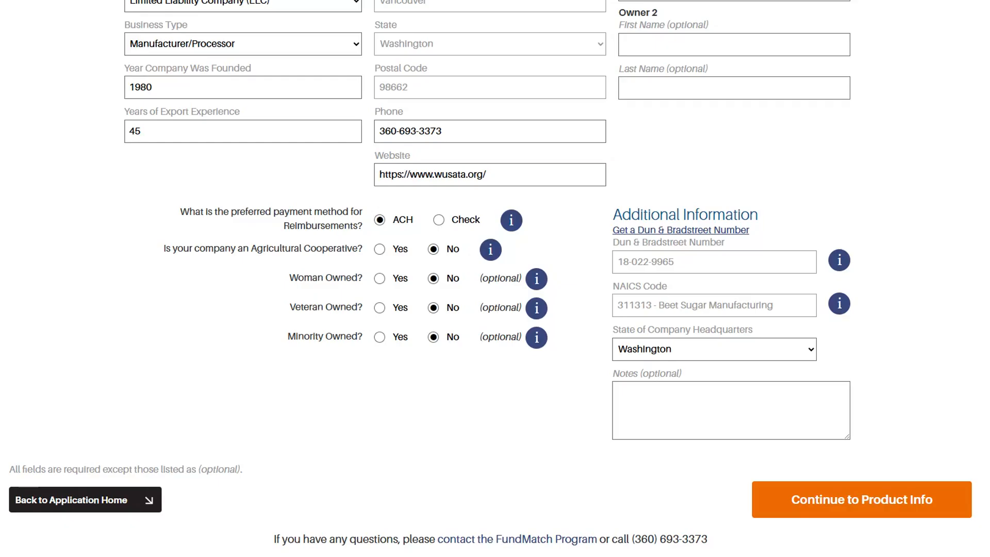
Add a 6oz Cinnamon WUSATA's Golden Pretzels product described as 'Cinnamon mini soft pretzels', brand not owned.
{"action": "left_click", "coordinate": [839, 506]}
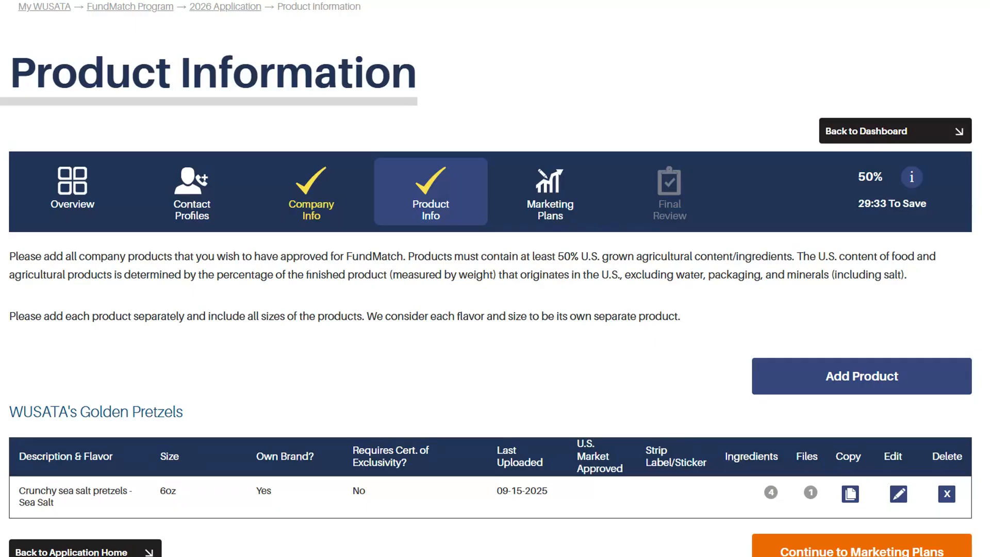
{"action": "left_click", "coordinate": [870, 382]}
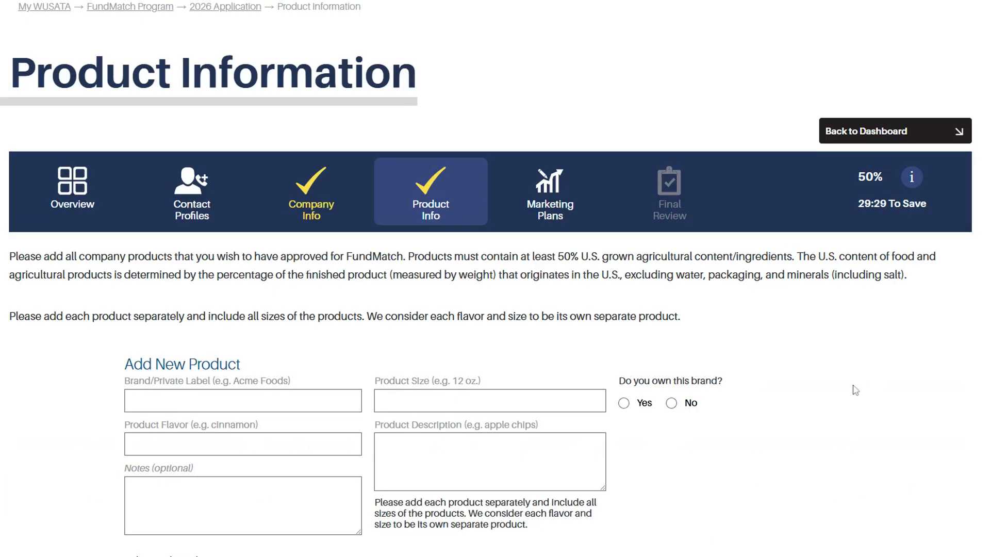
{"action": "scroll", "coordinate": [854, 393], "scroll_direction": "down", "scroll_amount": 2}
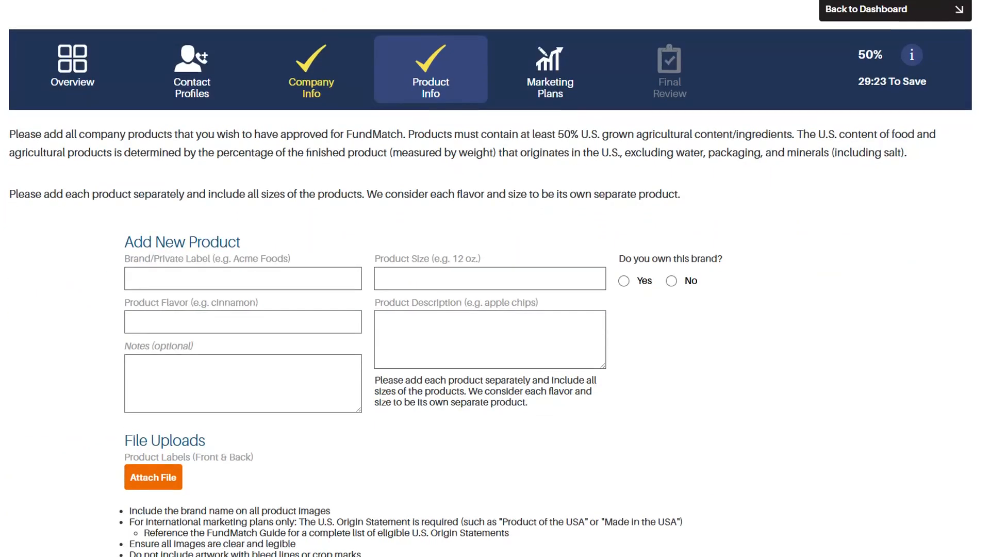
{"action": "left_click", "coordinate": [245, 279]}
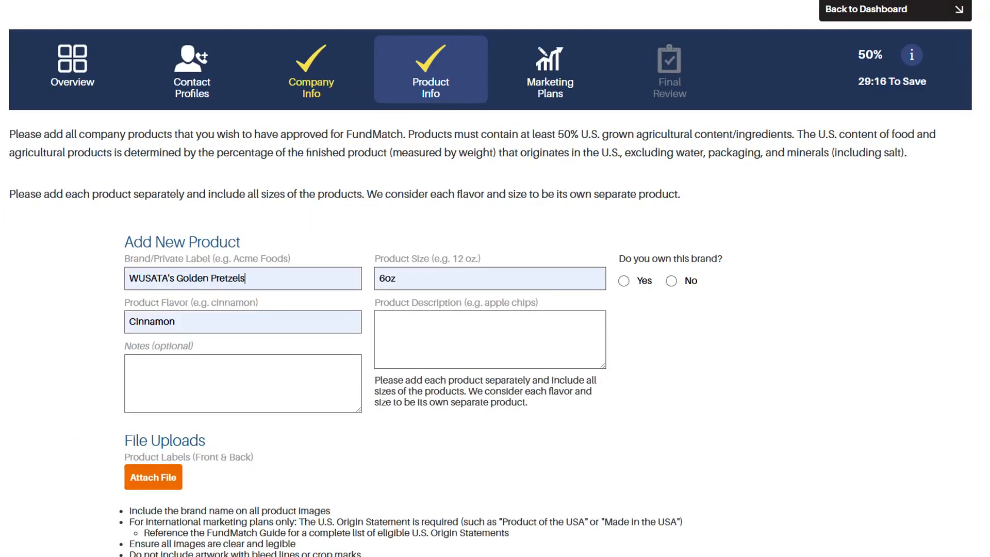
{"action": "type", "text": "Cinnamon mini soft pretzels"}
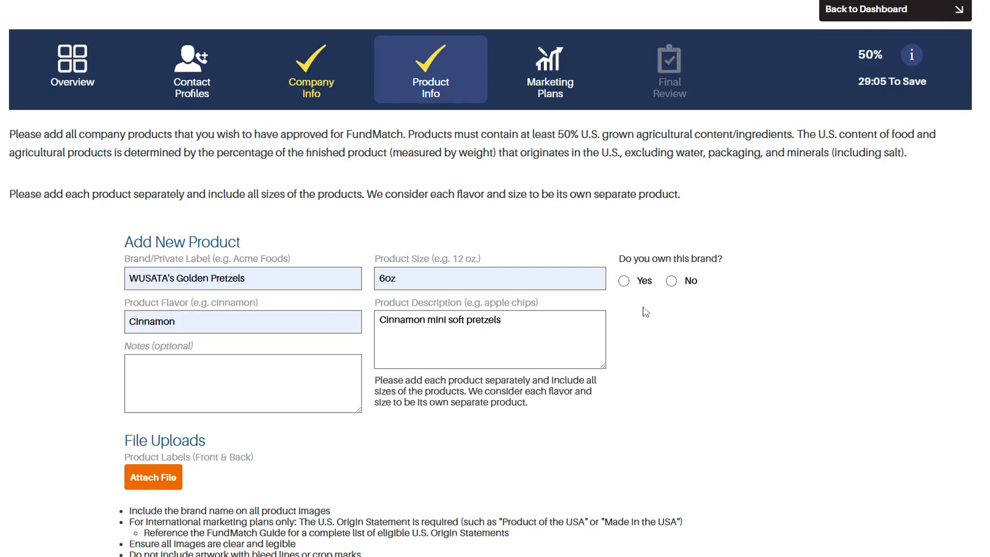
{"action": "left_click", "coordinate": [624, 281]}
{"action": "scroll", "coordinate": [803, 418], "scroll_direction": "down", "scroll_amount": 1}
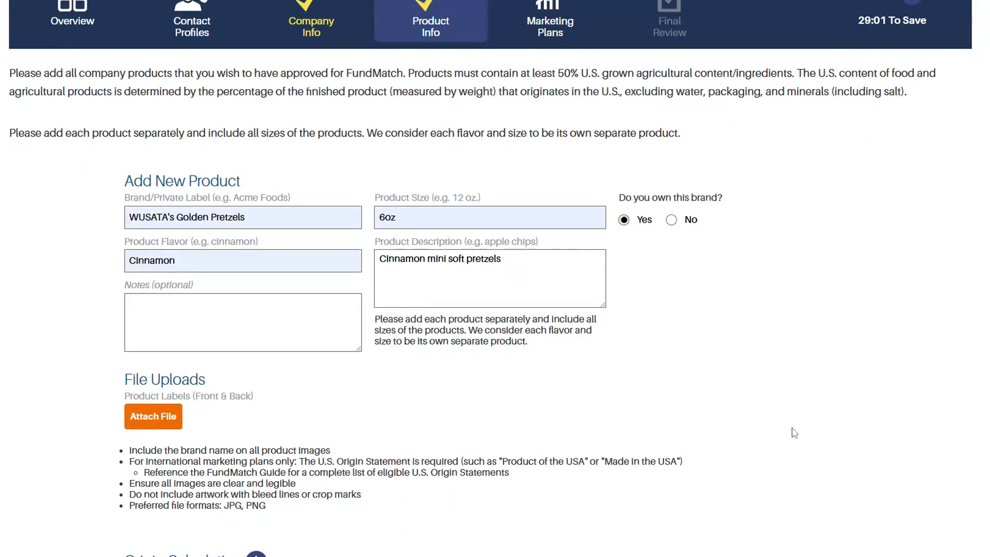
{"action": "left_click", "coordinate": [671, 220]}
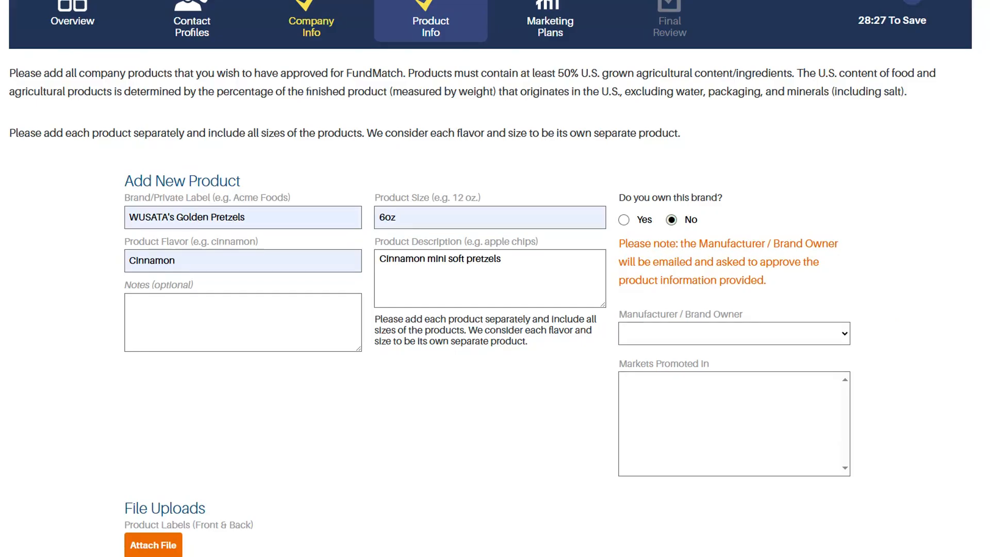
Set WUSATA Snacks as brand owner, confirm the ingredient origin percentages, and save the product.
{"action": "left_click", "coordinate": [744, 355]}
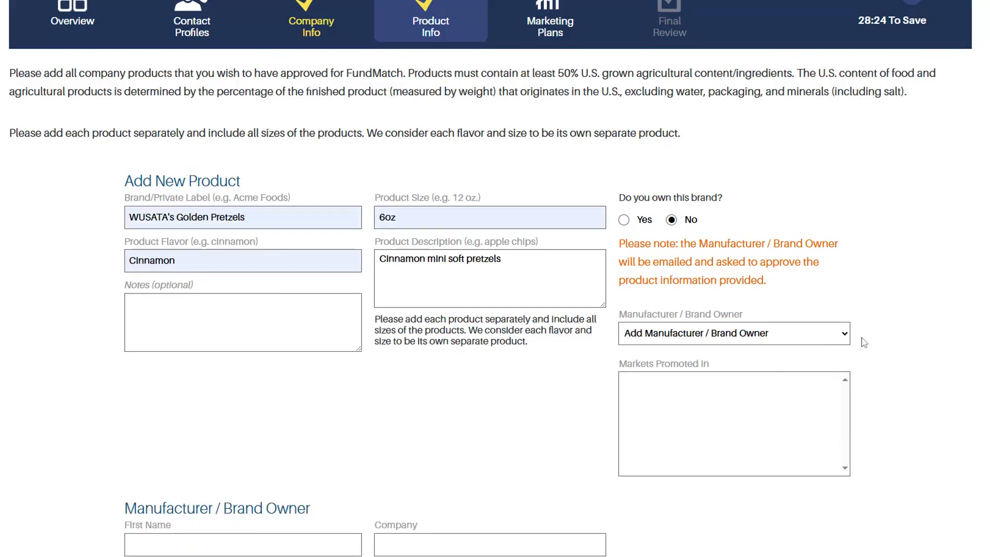
{"action": "left_click", "coordinate": [830, 337]}
{"action": "left_click", "coordinate": [758, 393]}
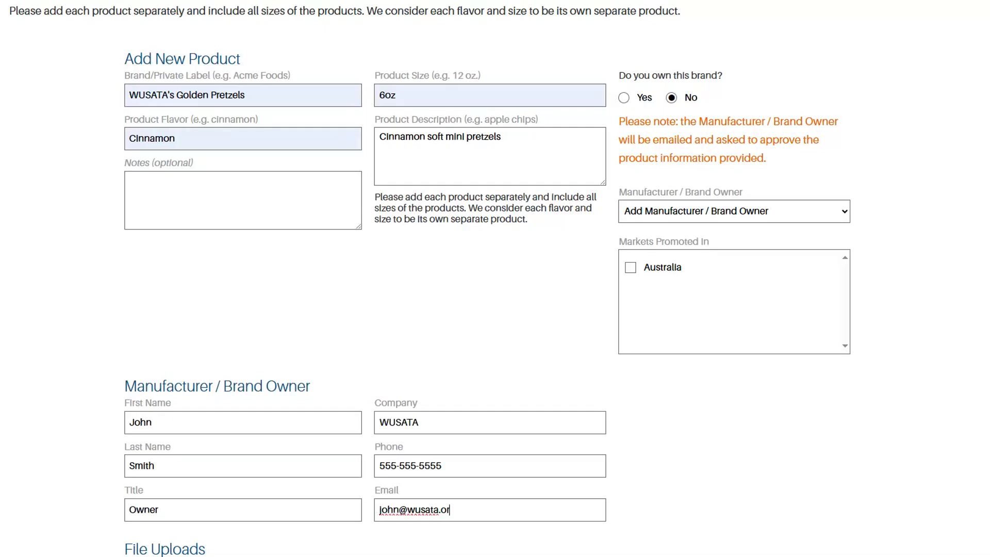
{"action": "type", "text": "g"}
{"action": "scroll", "coordinate": [764, 435], "scroll_direction": "down", "scroll_amount": 5}
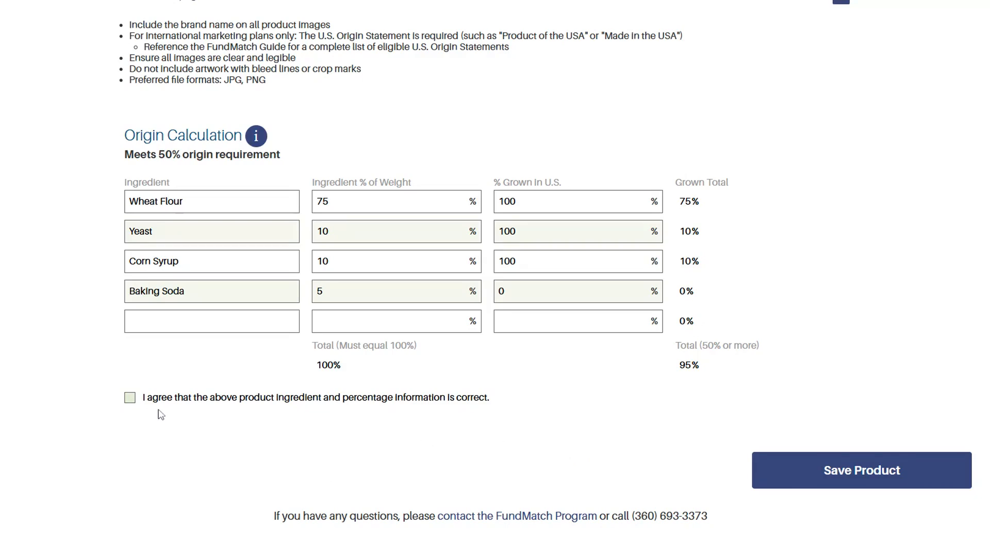
{"action": "left_click", "coordinate": [130, 398]}
{"action": "left_click", "coordinate": [825, 482]}
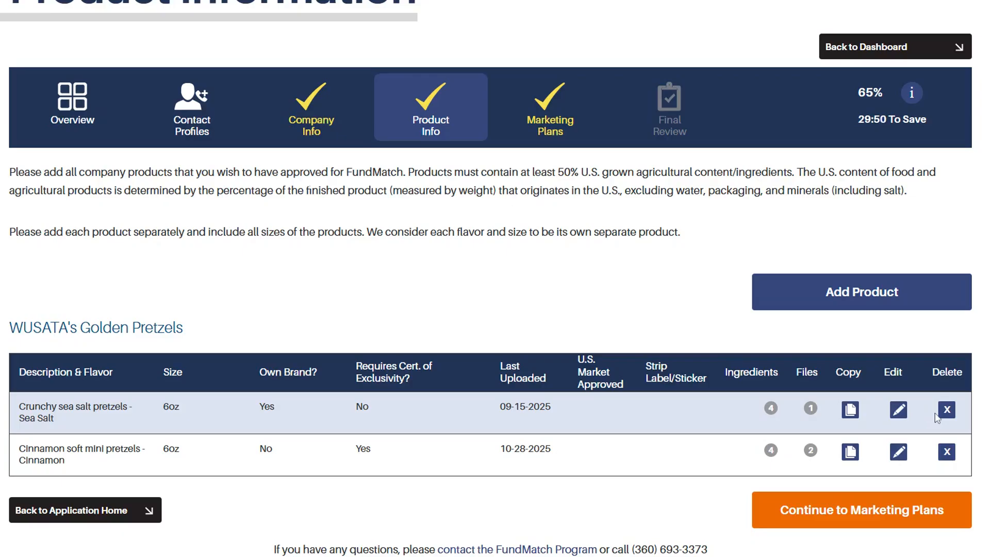
Choose France as the marketing plan market and submit its market questions to reach France 2026.
{"action": "left_click", "coordinate": [874, 518]}
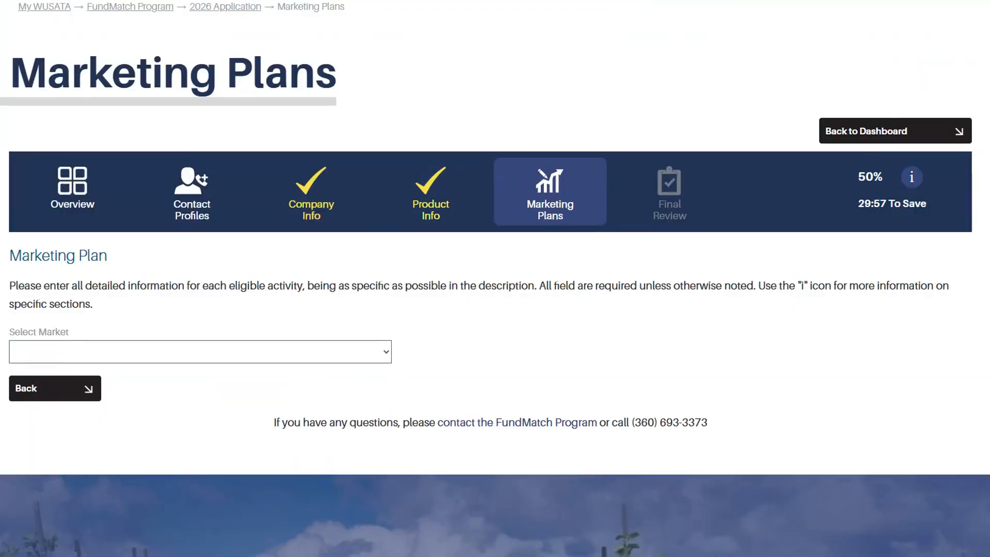
{"action": "left_click", "coordinate": [281, 357]}
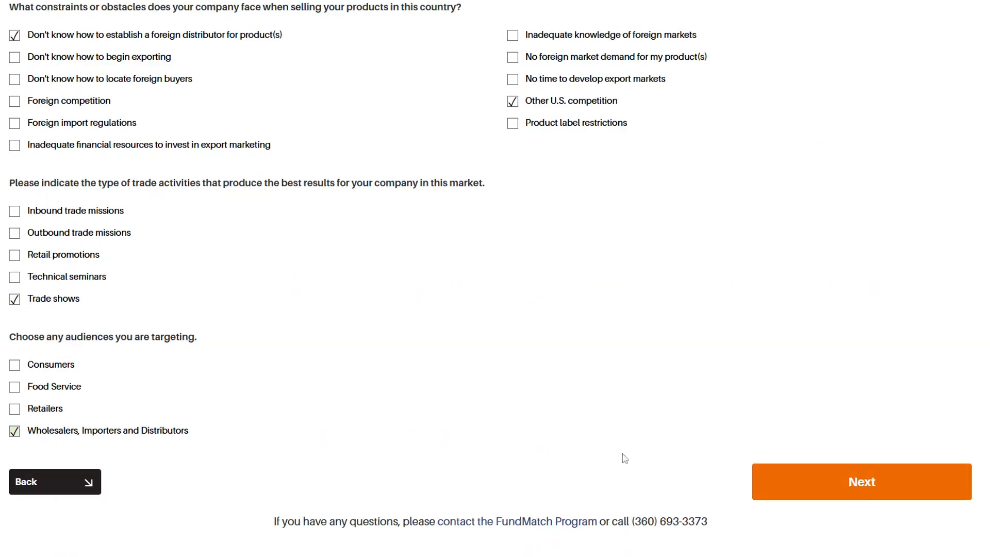
{"action": "left_click", "coordinate": [839, 491]}
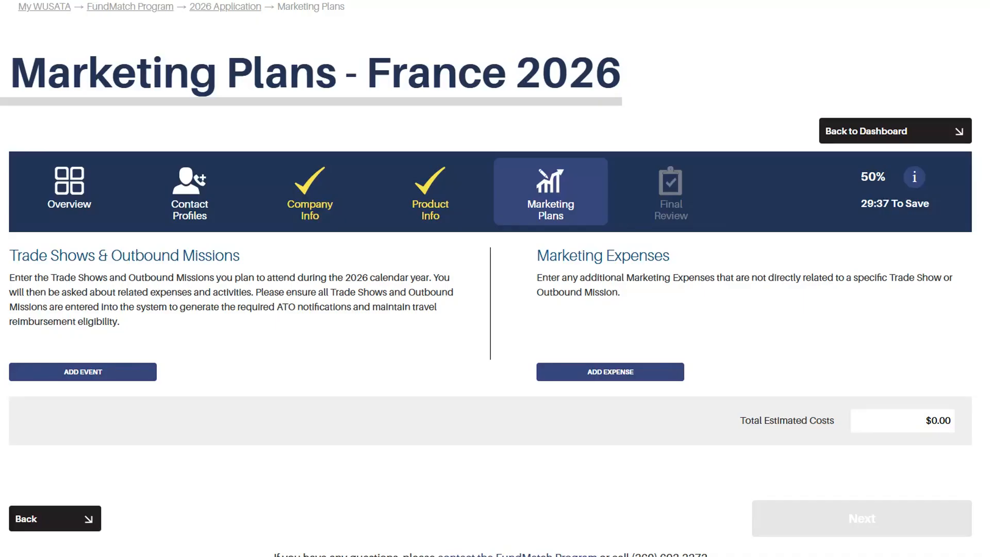
Add the 2026 SIAL Paris trade show event, exhibiting in the USA Pavilion.
{"action": "left_click", "coordinate": [108, 374]}
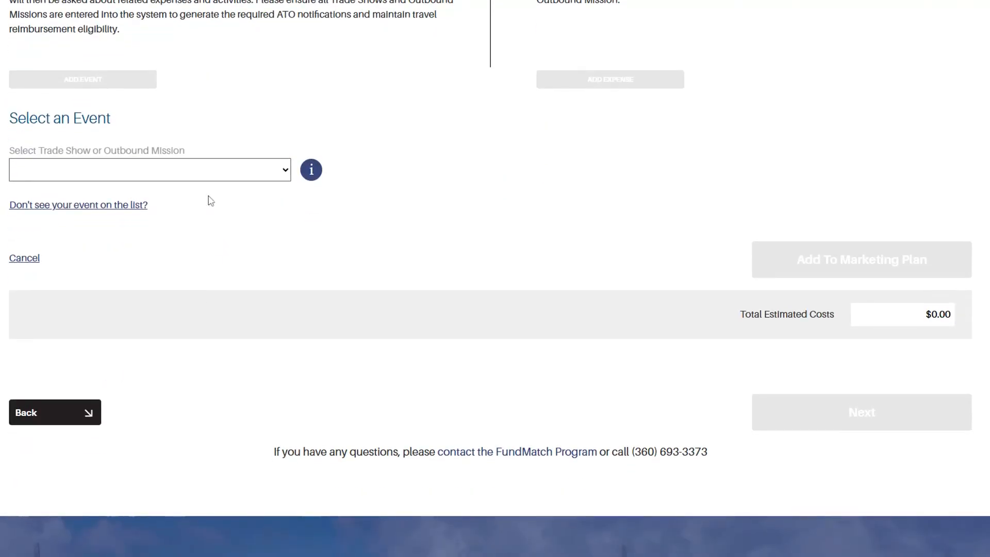
{"action": "left_click", "coordinate": [180, 178]}
{"action": "left_click", "coordinate": [225, 228]}
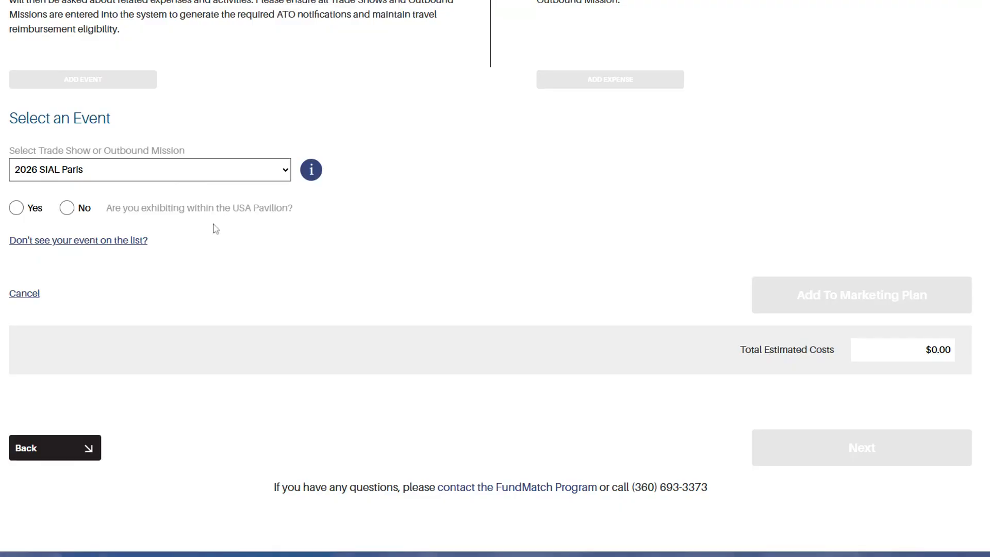
{"action": "left_click", "coordinate": [17, 208]}
{"action": "left_click", "coordinate": [831, 294]}
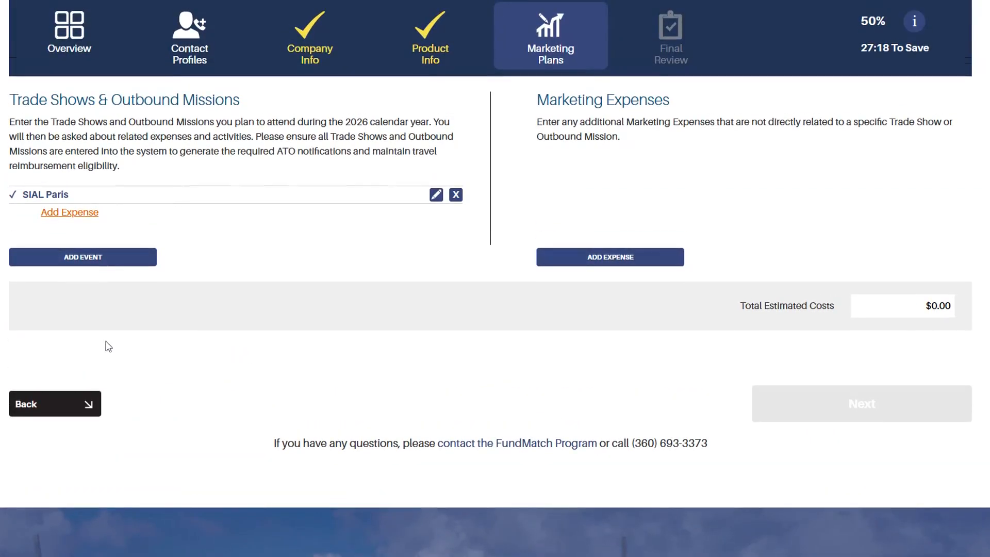
Add unlisted event 'Paris World Food Event', 03-01-2026 to 03-04-2026, not an outbound mission, in USA Pavilion.
{"action": "left_click", "coordinate": [106, 258]}
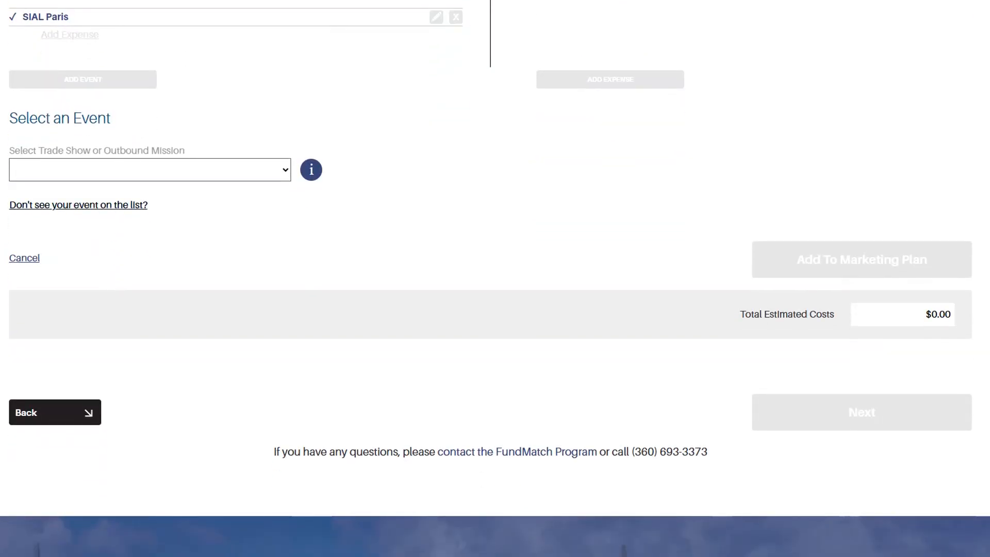
{"action": "left_click", "coordinate": [103, 212]}
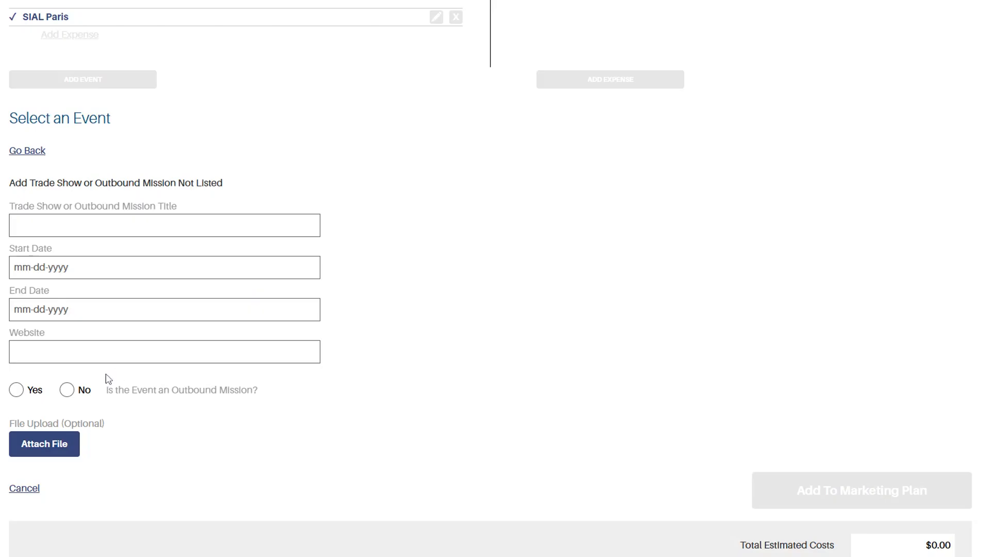
{"action": "left_click", "coordinate": [66, 390]}
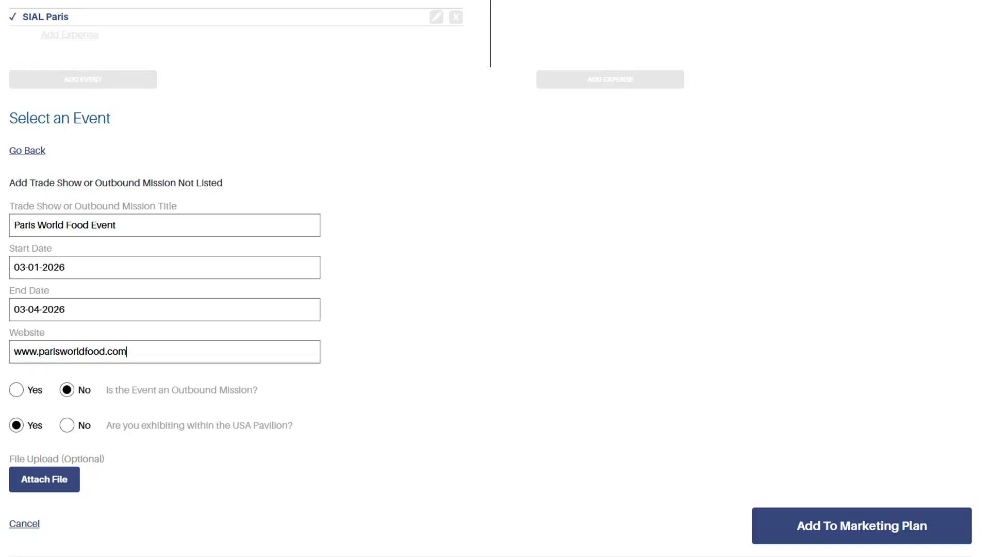
{"action": "left_click", "coordinate": [861, 526]}
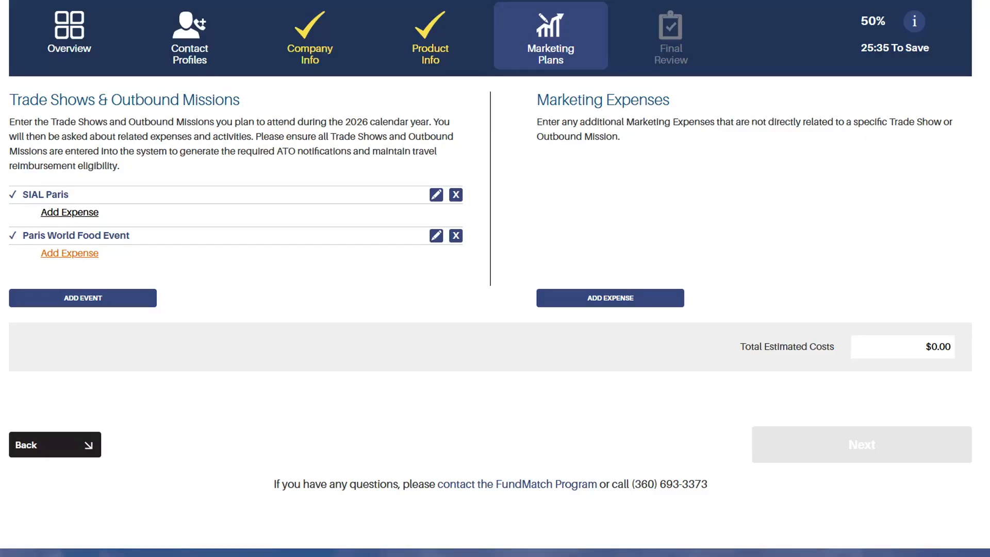
Add SIAL Paris trade show expenses: $20,000 booth fee, booth graphics and freight, totaling $23,500.
{"action": "left_click", "coordinate": [70, 212]}
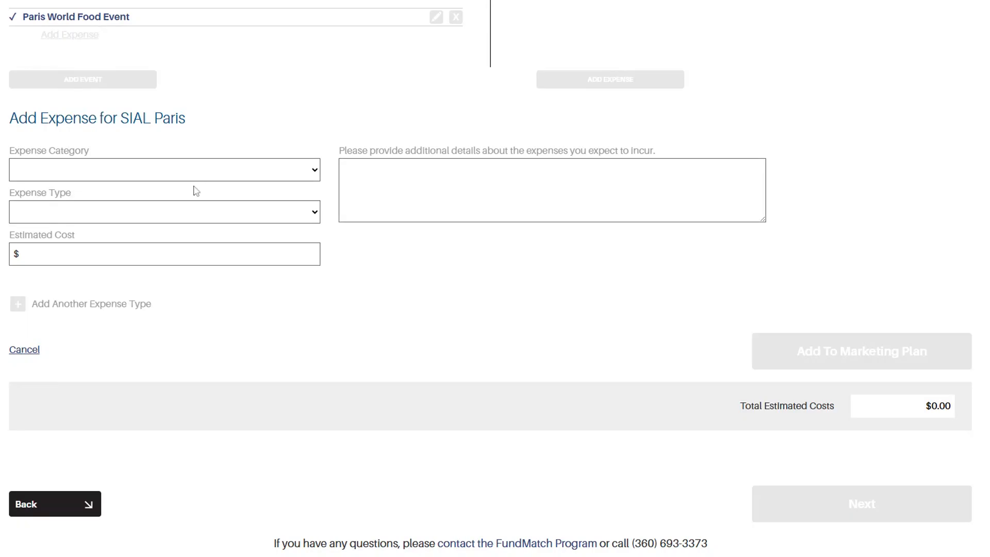
{"action": "left_click", "coordinate": [191, 204]}
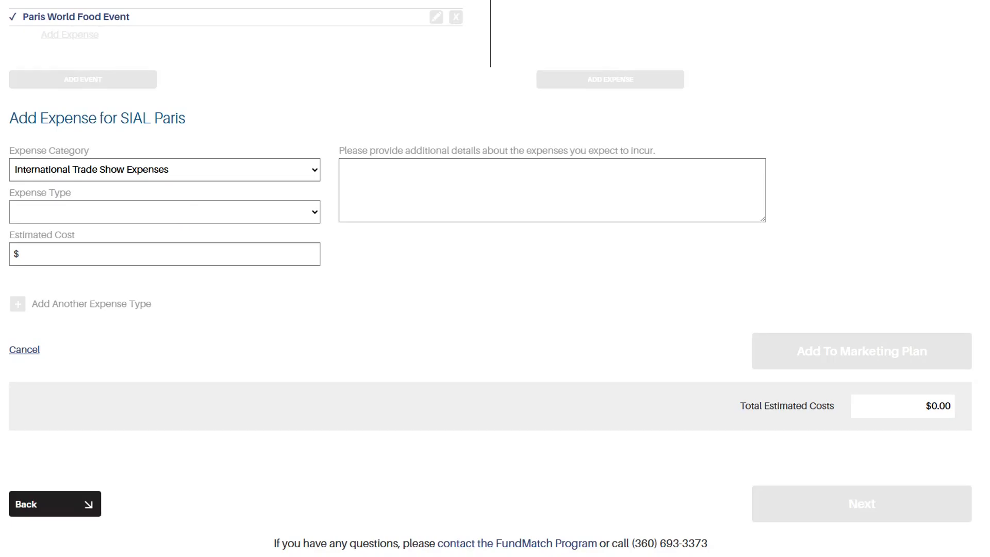
{"action": "left_click", "coordinate": [175, 237]}
{"action": "type", "text": "20000"}
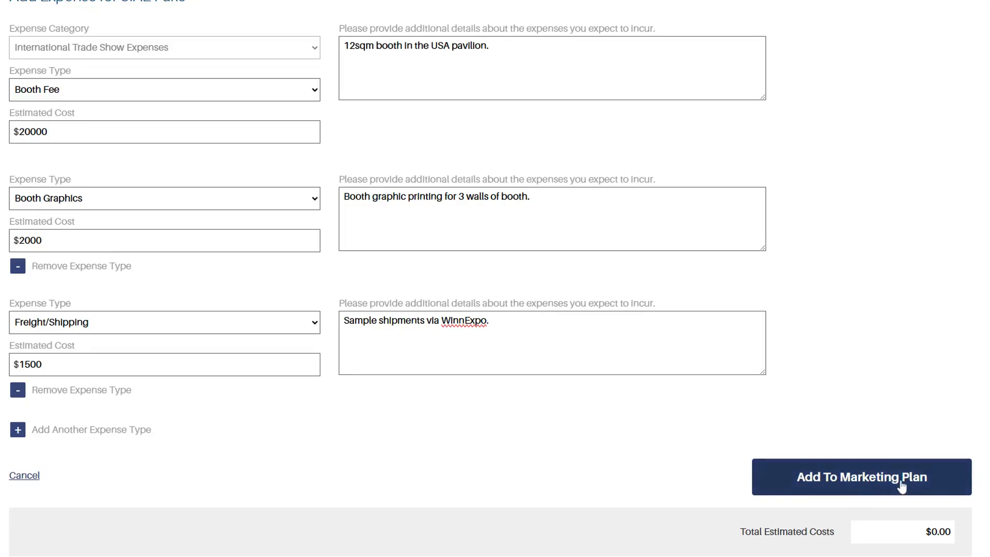
{"action": "left_click", "coordinate": [902, 484]}
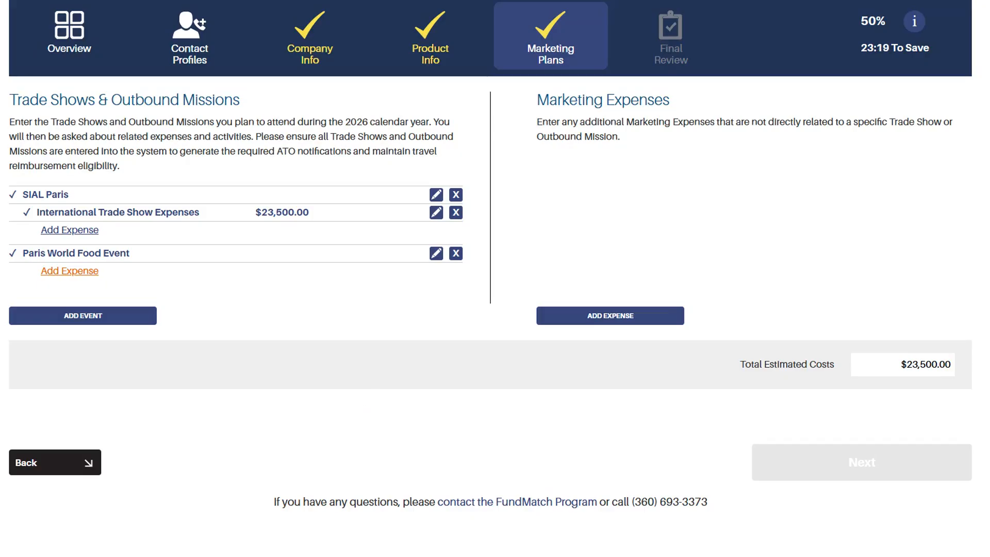
Add SIAL Paris travel expenses ($5,000 airfare, lodging, meals) totaling $8,100, then start deleting Paris World Food Event.
{"action": "left_click", "coordinate": [89, 232]}
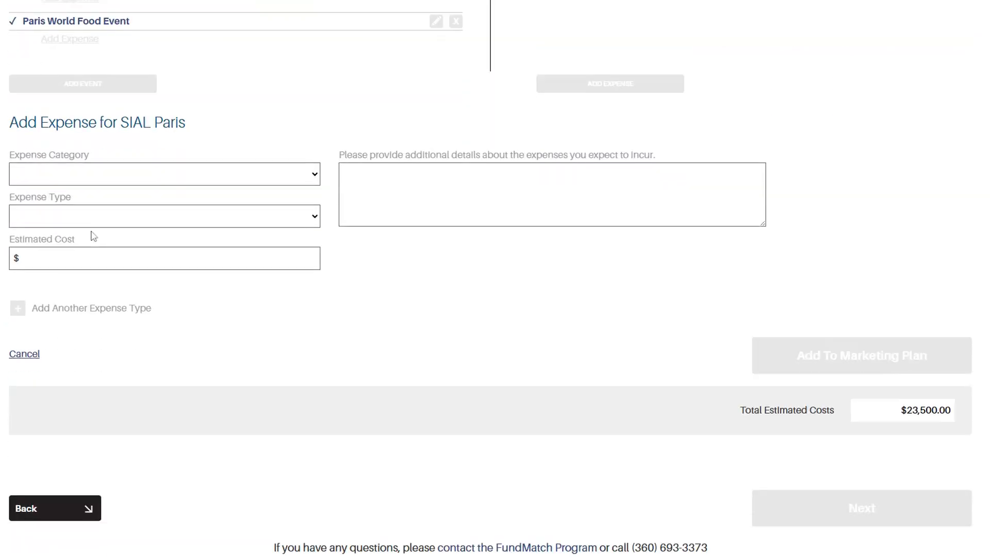
{"action": "left_click", "coordinate": [125, 190]}
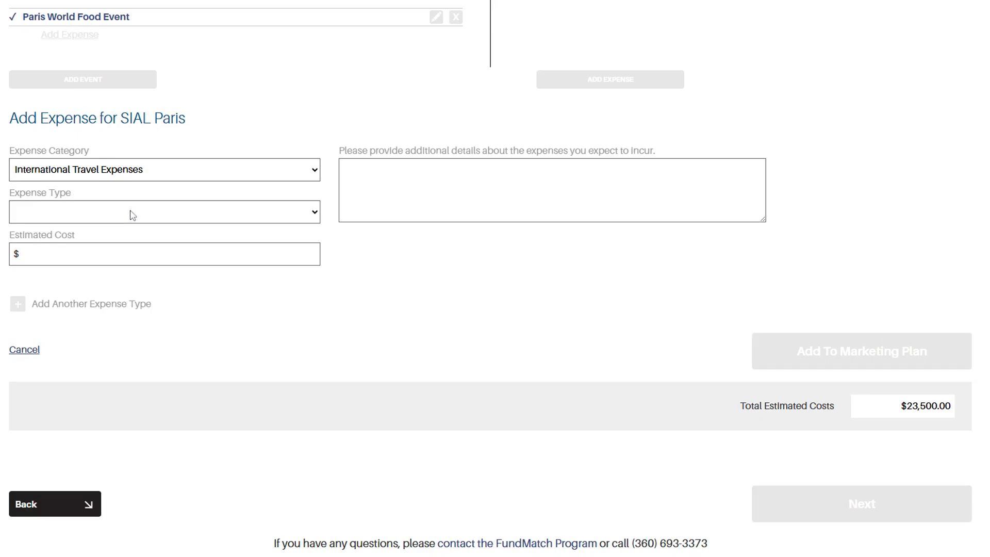
{"action": "left_click", "coordinate": [126, 230]}
{"action": "type", "text": "5000"}
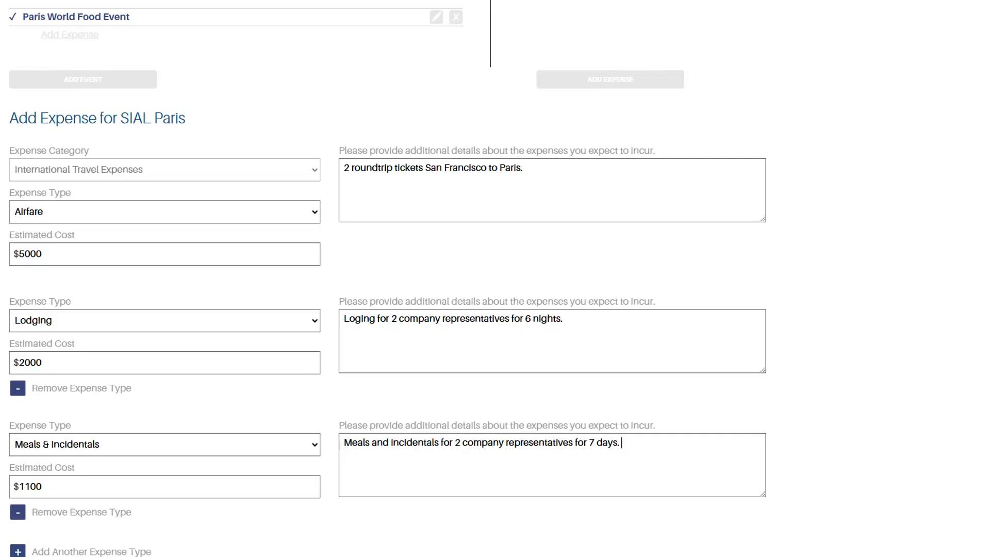
{"action": "scroll", "coordinate": [484, 466], "scroll_direction": "down", "scroll_amount": 2}
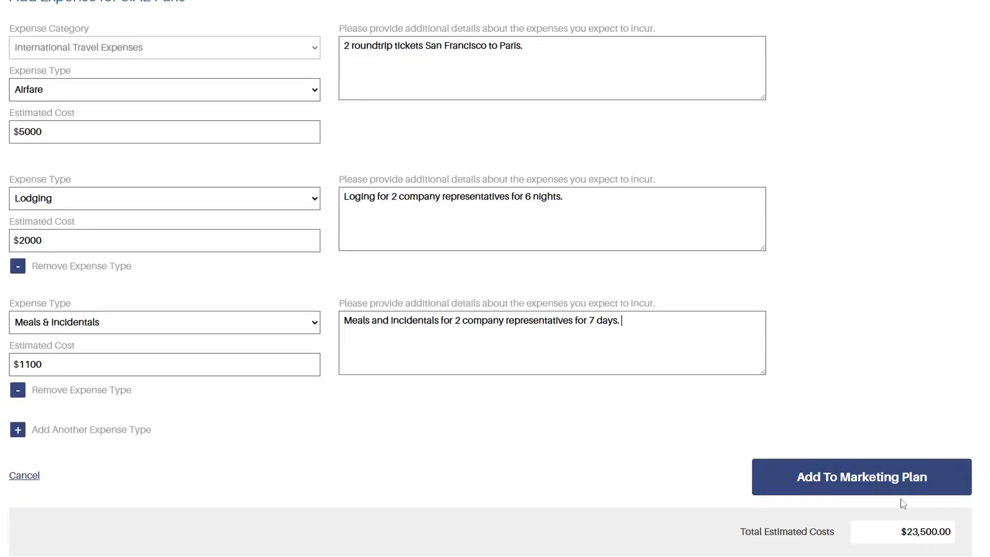
{"action": "left_click", "coordinate": [887, 490]}
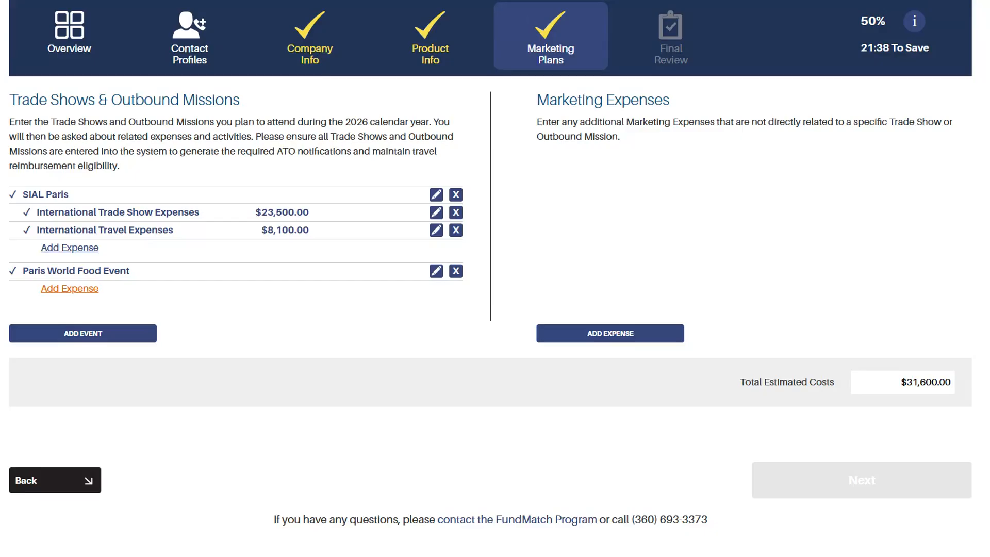
{"action": "left_click", "coordinate": [456, 271]}
Confirm removal of the Paris World Food Event and begin a new general marketing expense.
{"action": "left_click", "coordinate": [714, 271]}
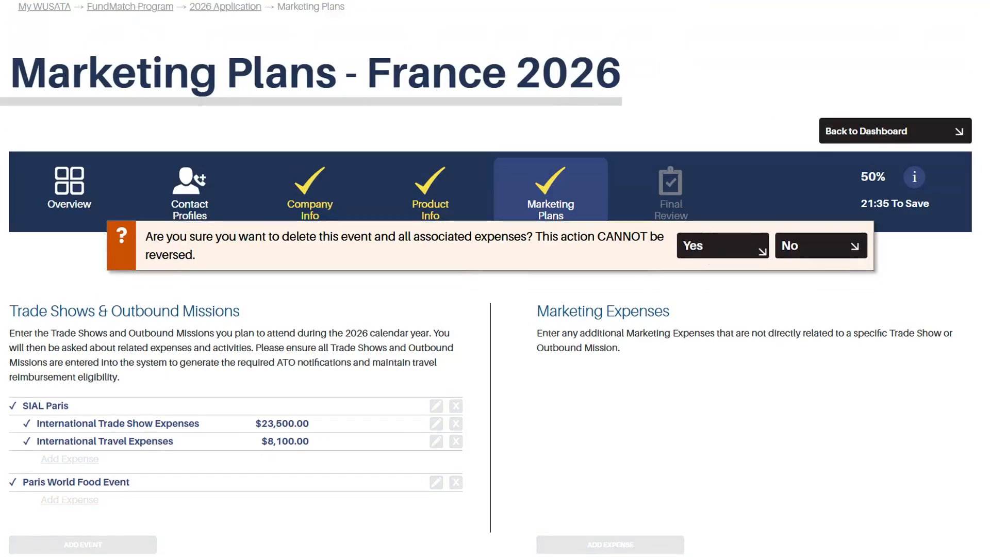
{"action": "scroll", "coordinate": [471, 411], "scroll_direction": "down", "scroll_amount": 5}
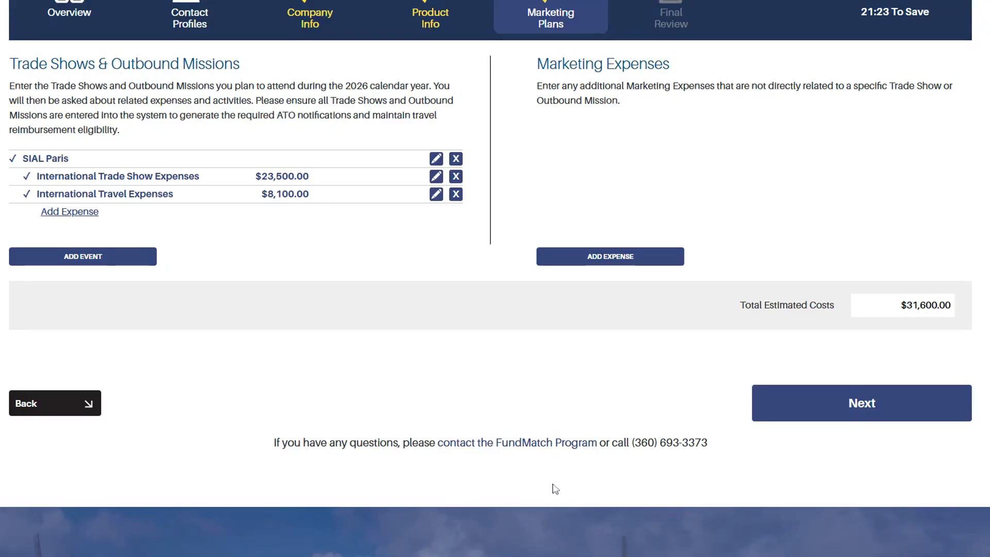
{"action": "left_click", "coordinate": [607, 270]}
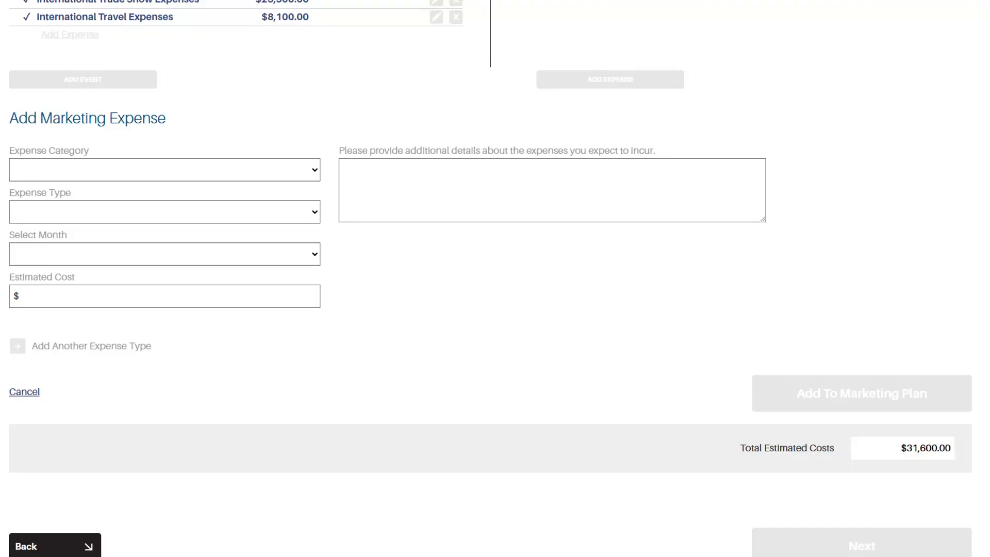
Enter an In-Store Demonstrations expense: April 2026 rented demonstration stand, $1,000, for a Costco demo.
{"action": "left_click", "coordinate": [206, 190]}
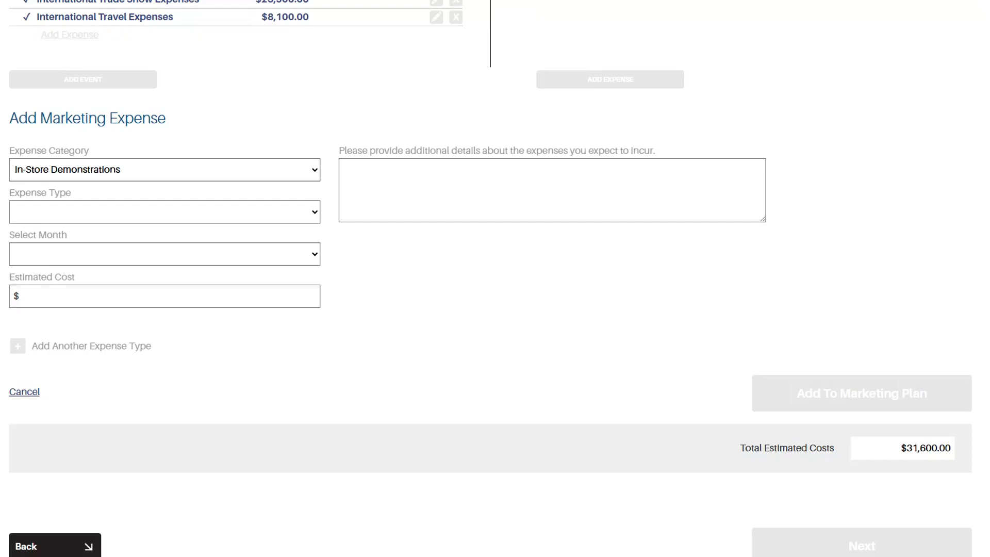
{"action": "left_click", "coordinate": [189, 216]}
{"action": "left_click", "coordinate": [191, 231]}
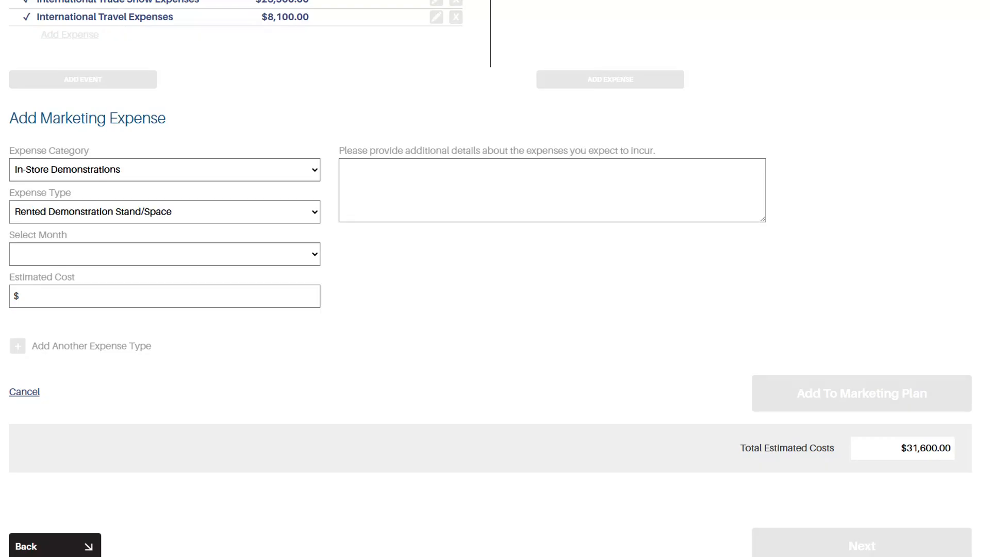
{"action": "left_click", "coordinate": [144, 258]}
{"action": "left_click", "coordinate": [140, 252]}
{"action": "left_click", "coordinate": [140, 296]}
{"action": "type", "text": "1000"}
{"action": "type", "text": "Cost of one month of rented space for in-store demo in Costco."}
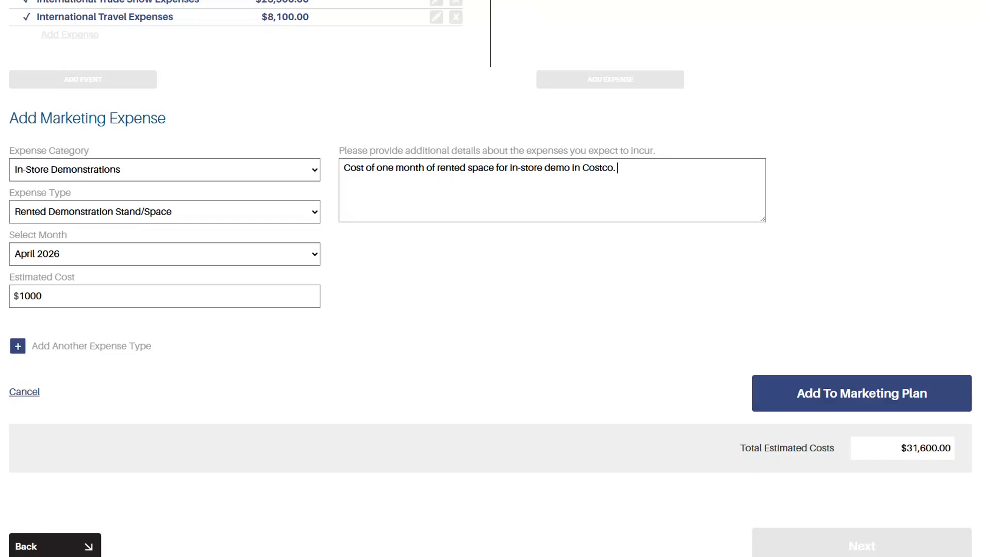
Add the May stand rental and demonstration supply rows, bringing In-Store Demonstrations to $3,000.
{"action": "left_click", "coordinate": [56, 341]}
{"action": "scroll", "coordinate": [58, 371], "scroll_direction": "down", "scroll_amount": 2}
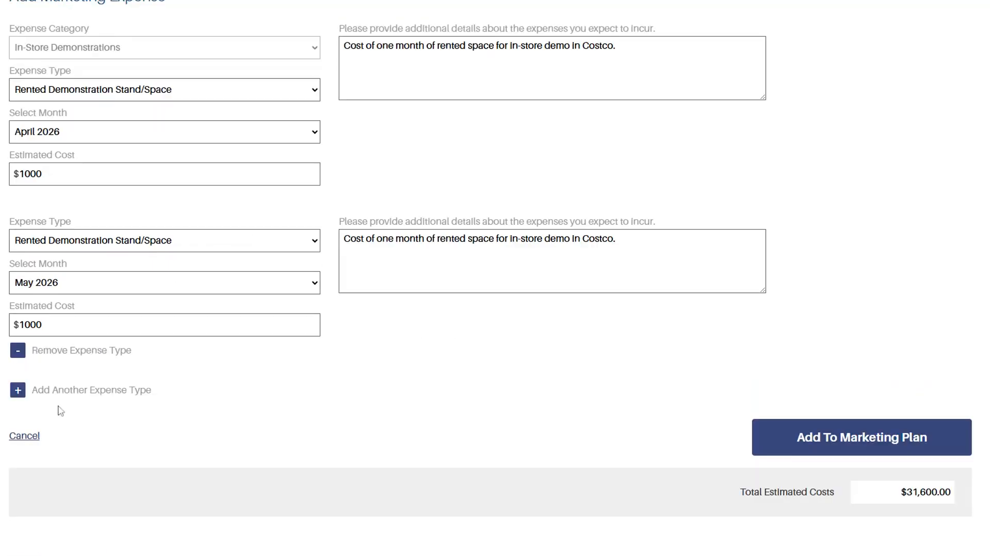
{"action": "left_click", "coordinate": [18, 390]}
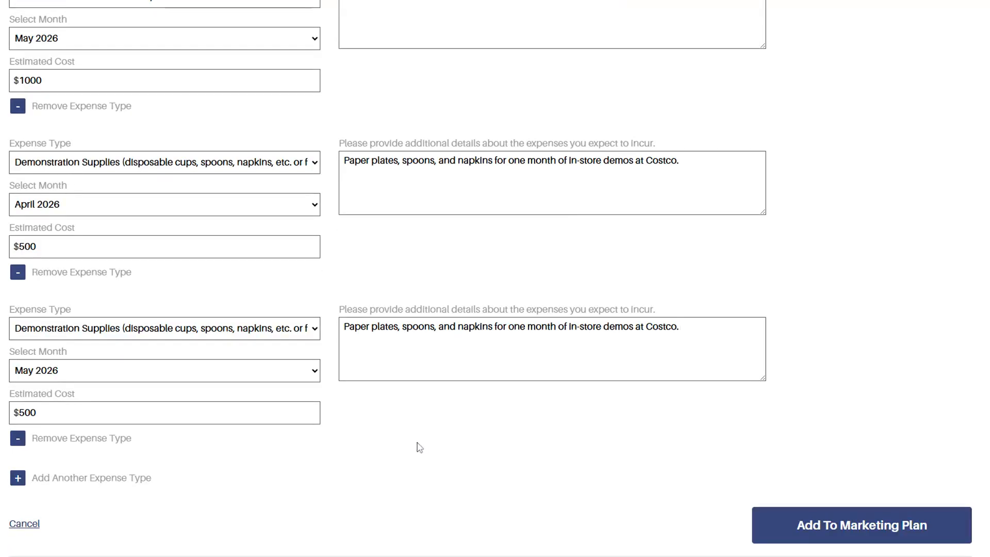
{"action": "left_click", "coordinate": [894, 525]}
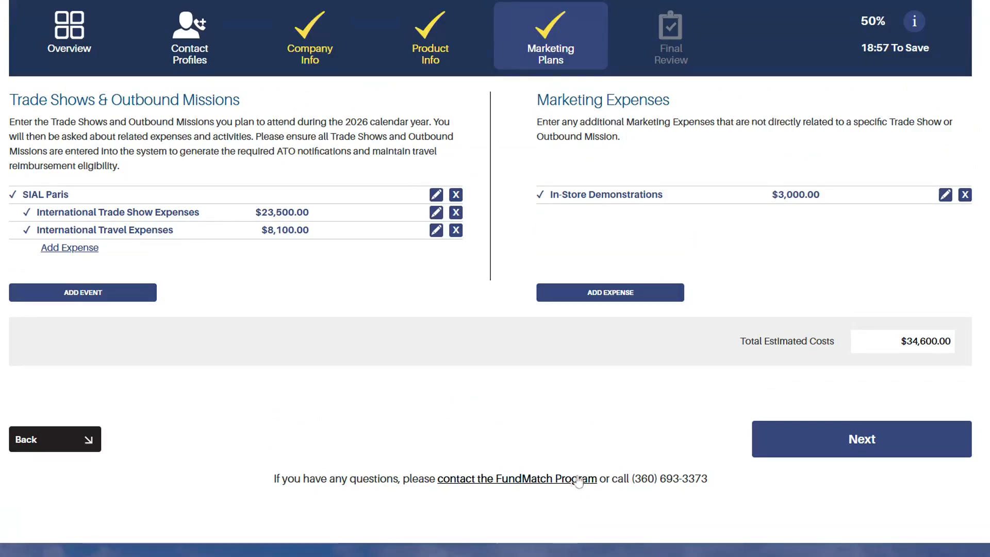
Add a $5,250 International Promotional Events table/stand rental for the September Paris Cheese Festival.
{"action": "left_click", "coordinate": [610, 293]}
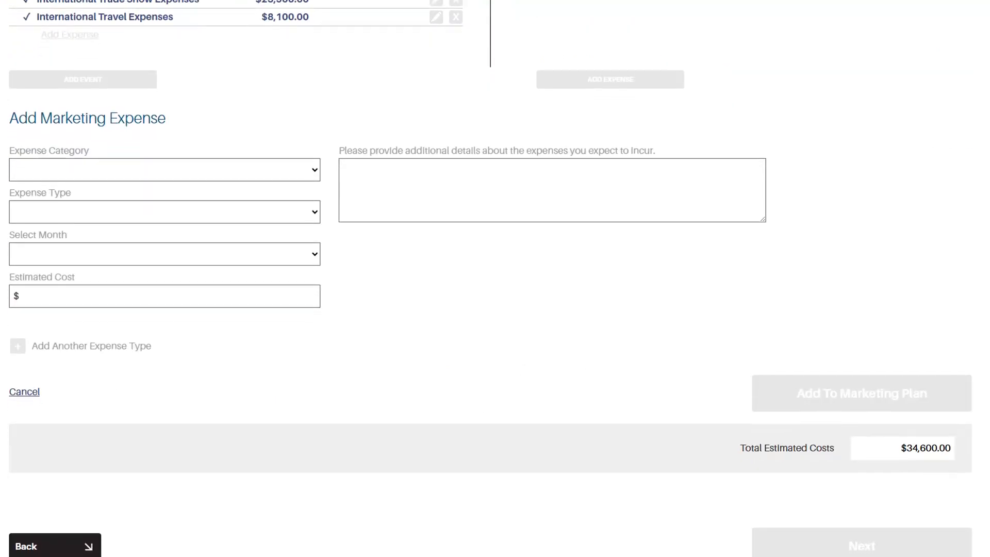
{"action": "left_click", "coordinate": [252, 187]}
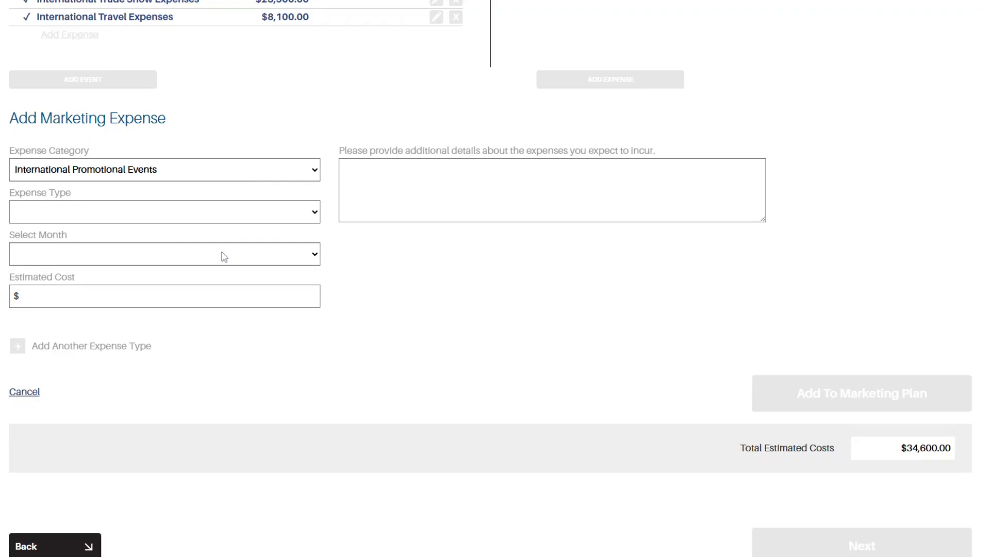
{"action": "left_click", "coordinate": [221, 215]}
{"action": "left_click", "coordinate": [155, 250]}
{"action": "left_click", "coordinate": [115, 256]}
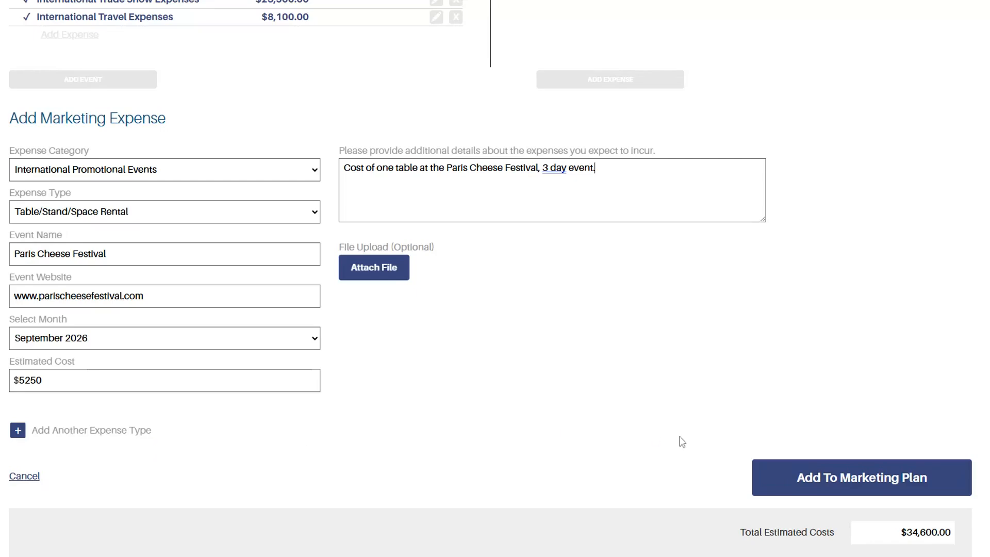
{"action": "left_click", "coordinate": [845, 481]}
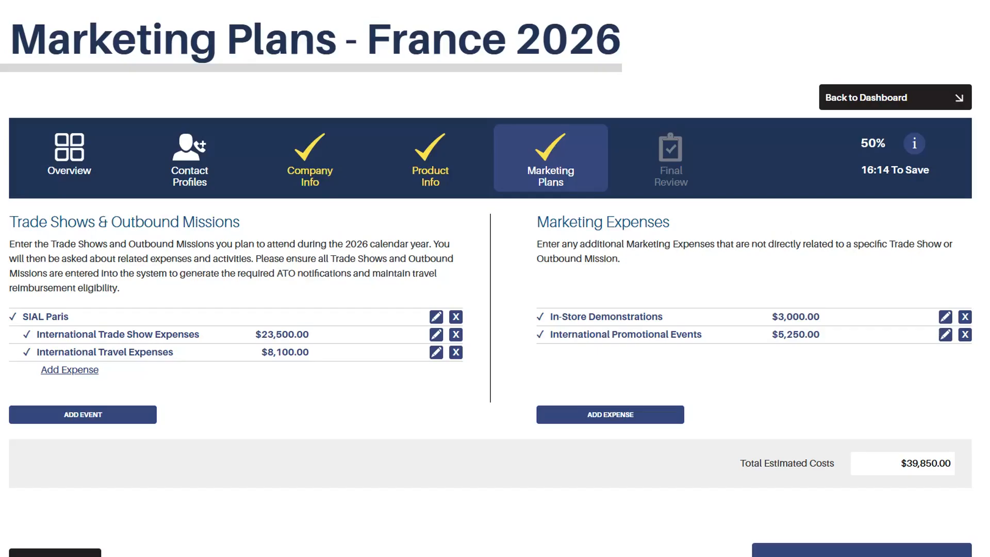
{"action": "scroll", "coordinate": [563, 515], "scroll_direction": "down", "scroll_amount": 1}
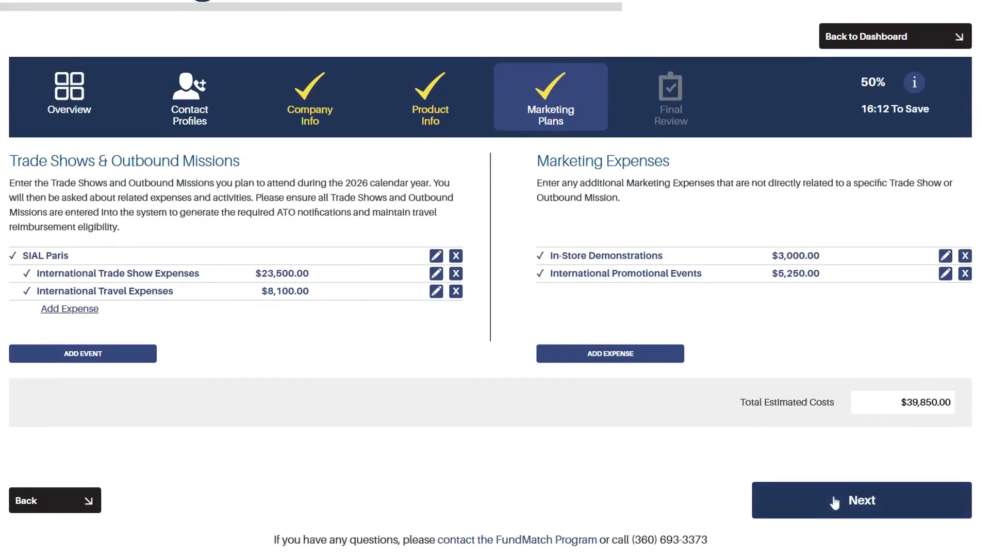
Review the France plan's basics, activity summary and 2026 promotional budget, then save the plan.
{"action": "left_click", "coordinate": [834, 502]}
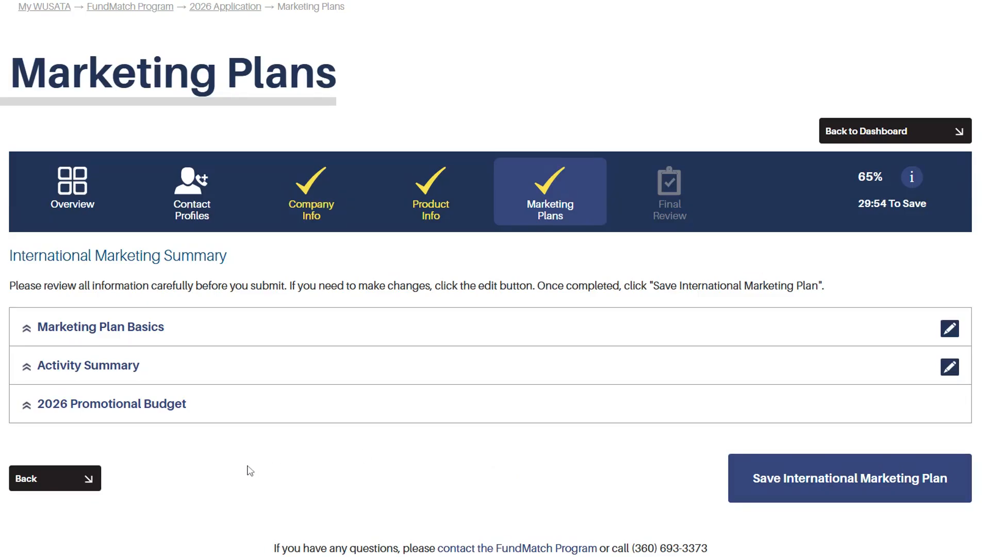
{"action": "left_click", "coordinate": [83, 328]}
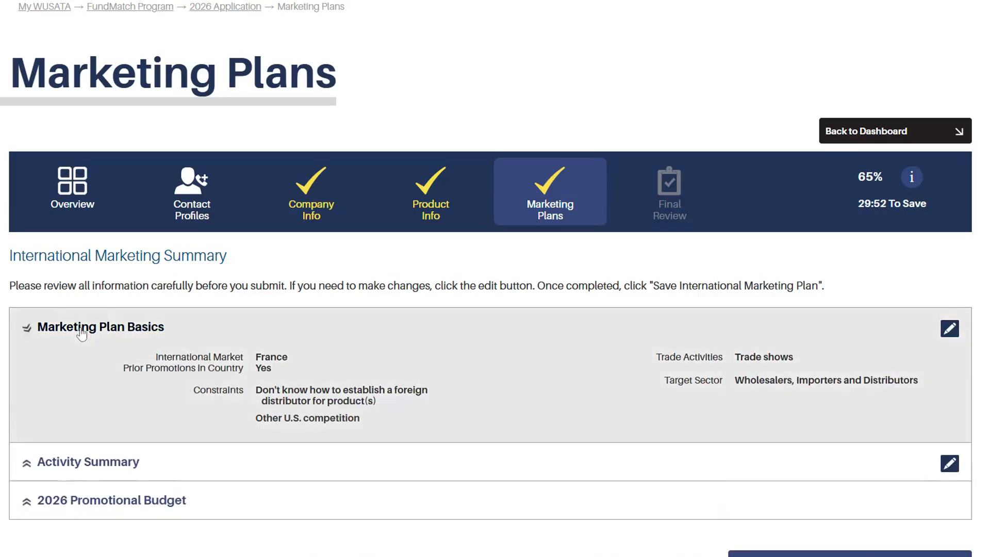
{"action": "left_click", "coordinate": [64, 465]}
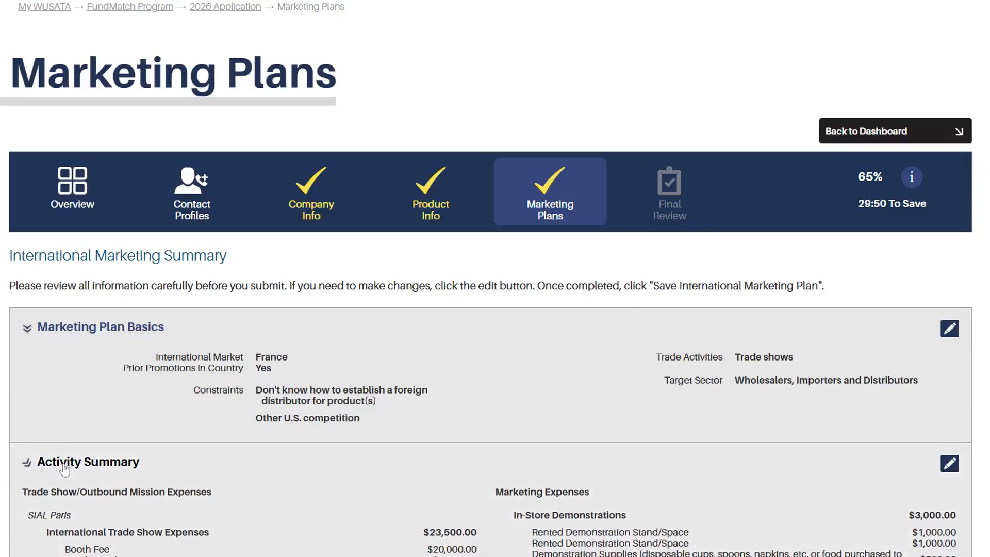
{"action": "scroll", "coordinate": [65, 467], "scroll_direction": "down", "scroll_amount": 1}
{"action": "scroll", "coordinate": [63, 465], "scroll_direction": "down", "scroll_amount": 3}
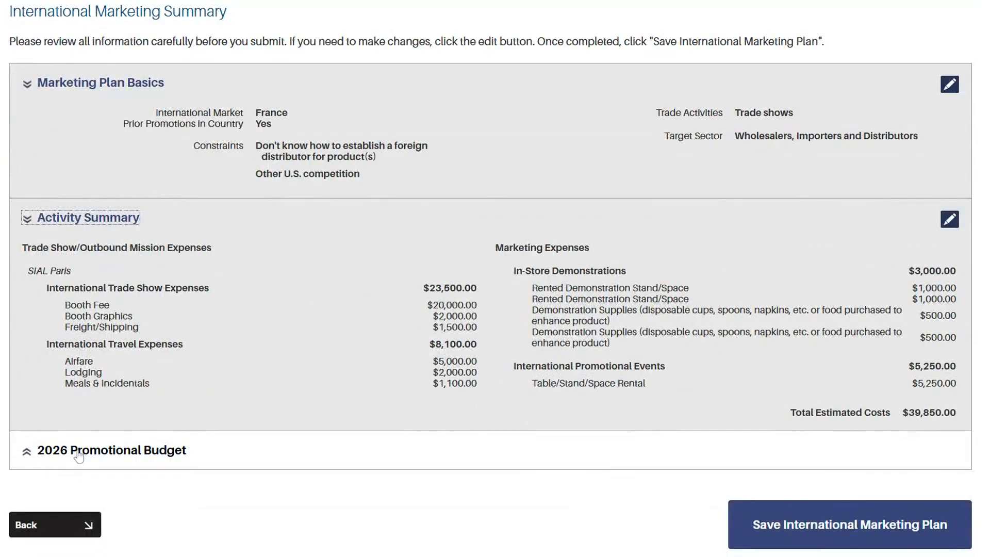
{"action": "left_click", "coordinate": [79, 454]}
{"action": "scroll", "coordinate": [79, 456], "scroll_direction": "down", "scroll_amount": 3}
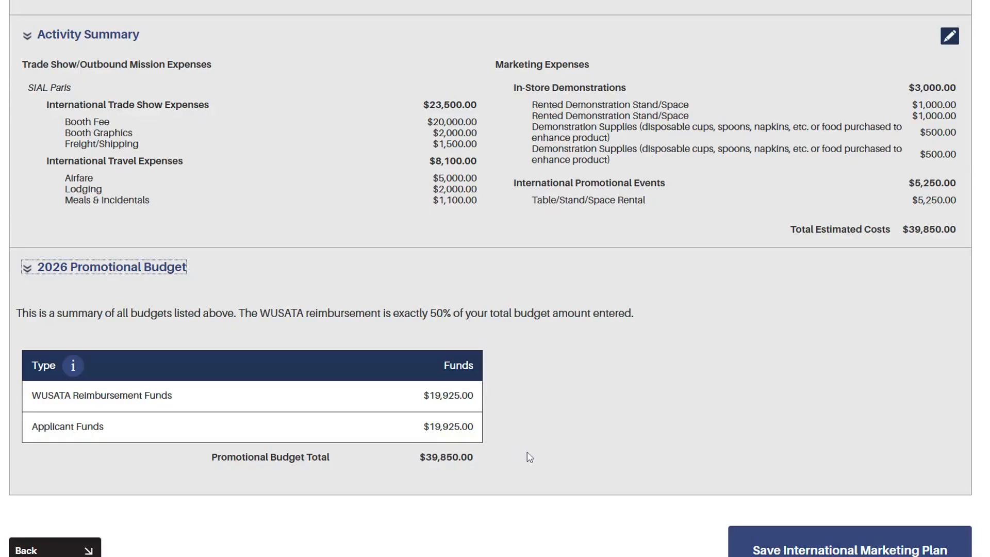
{"action": "scroll", "coordinate": [482, 535], "scroll_direction": "down", "scroll_amount": 2}
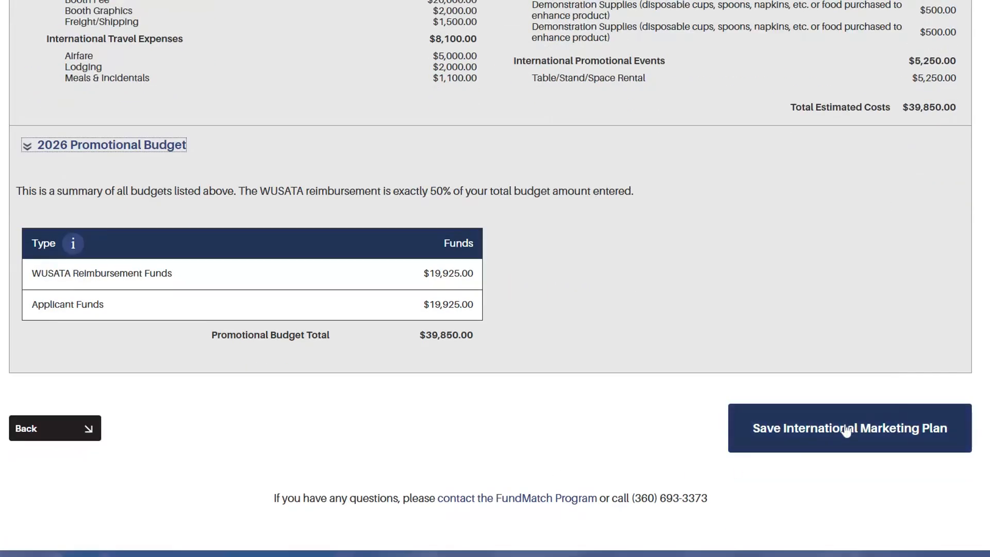
{"action": "left_click", "coordinate": [786, 429]}
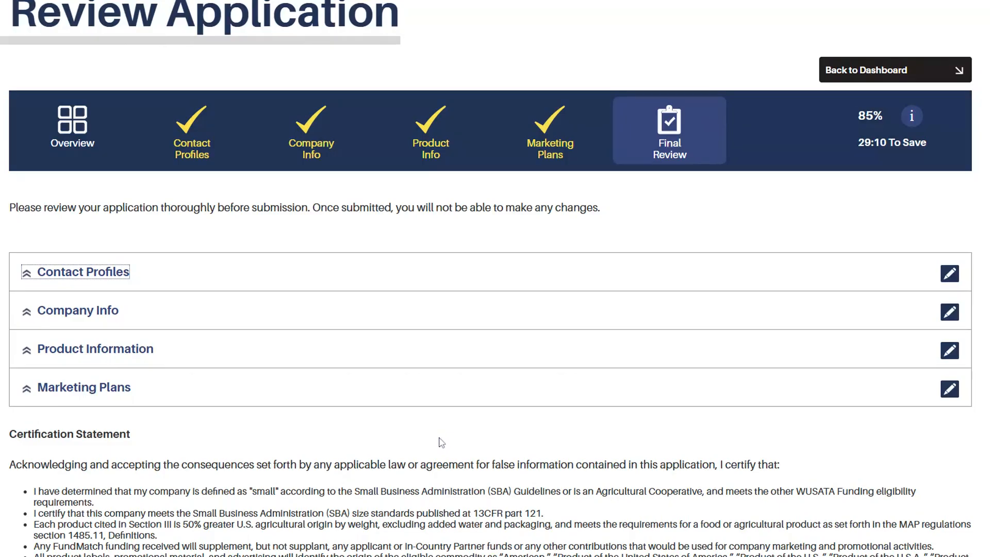
Review the contact profile, company info, product information and marketing plan funding totals.
{"action": "left_click", "coordinate": [24, 279]}
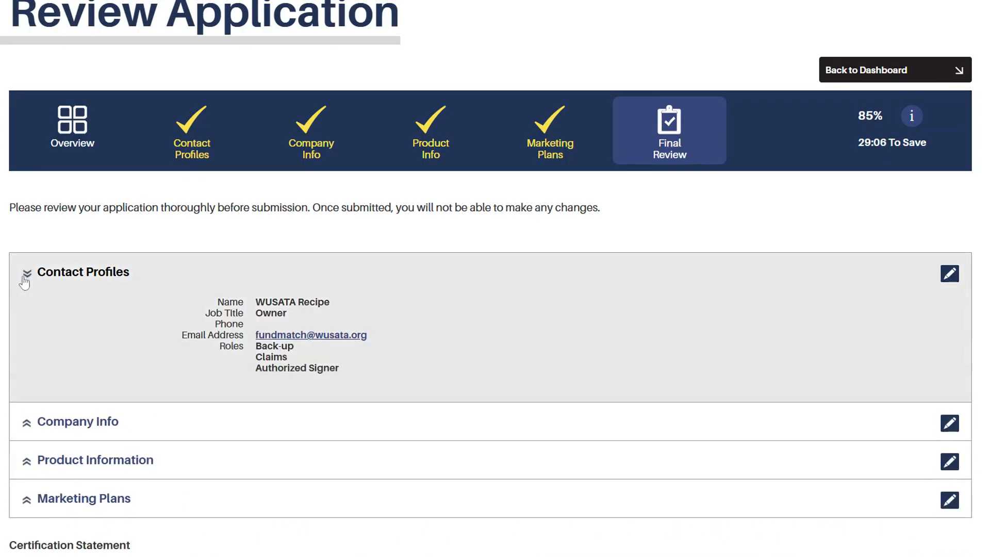
{"action": "left_click", "coordinate": [25, 429]}
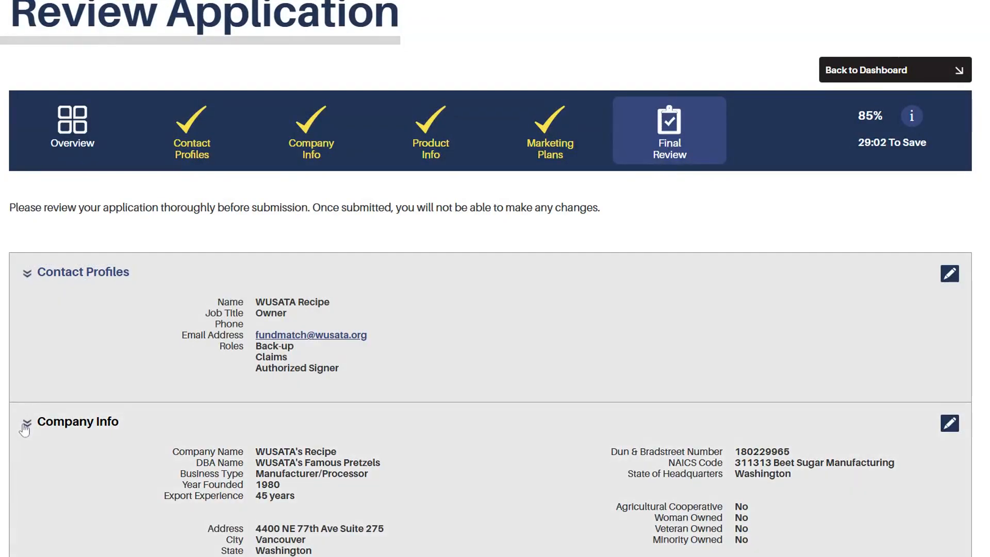
{"action": "scroll", "coordinate": [24, 430], "scroll_direction": "down", "scroll_amount": 2}
{"action": "scroll", "coordinate": [24, 430], "scroll_direction": "down", "scroll_amount": 3}
{"action": "left_click", "coordinate": [29, 336]}
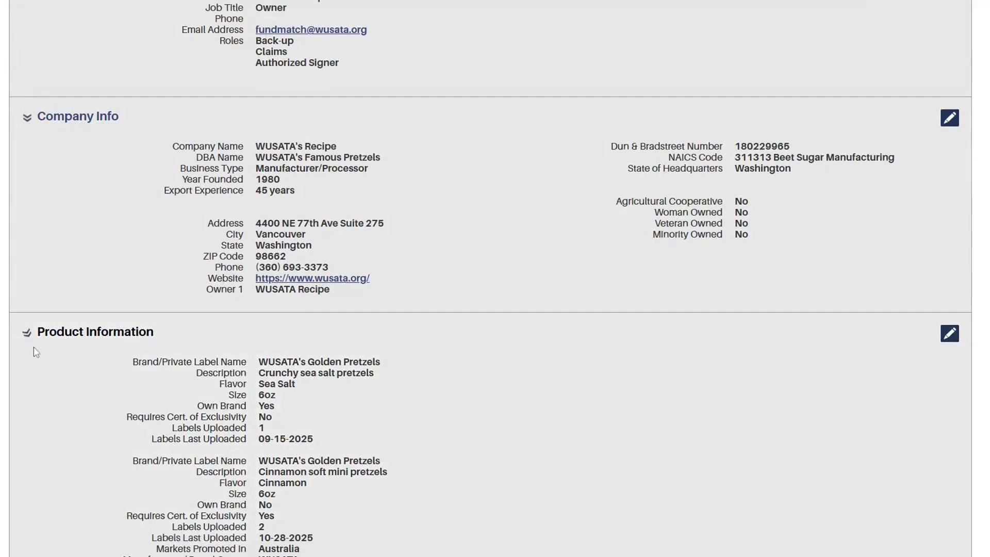
{"action": "scroll", "coordinate": [34, 419], "scroll_direction": "down", "scroll_amount": 1}
{"action": "scroll", "coordinate": [34, 421], "scroll_direction": "down", "scroll_amount": 5}
{"action": "left_click", "coordinate": [29, 332]}
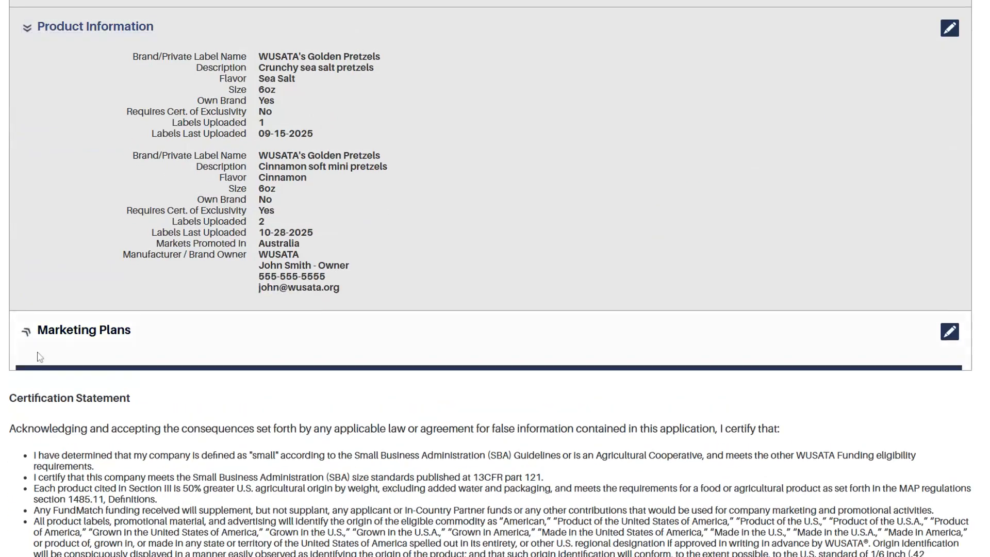
{"action": "scroll", "coordinate": [115, 460], "scroll_direction": "down", "scroll_amount": 5}
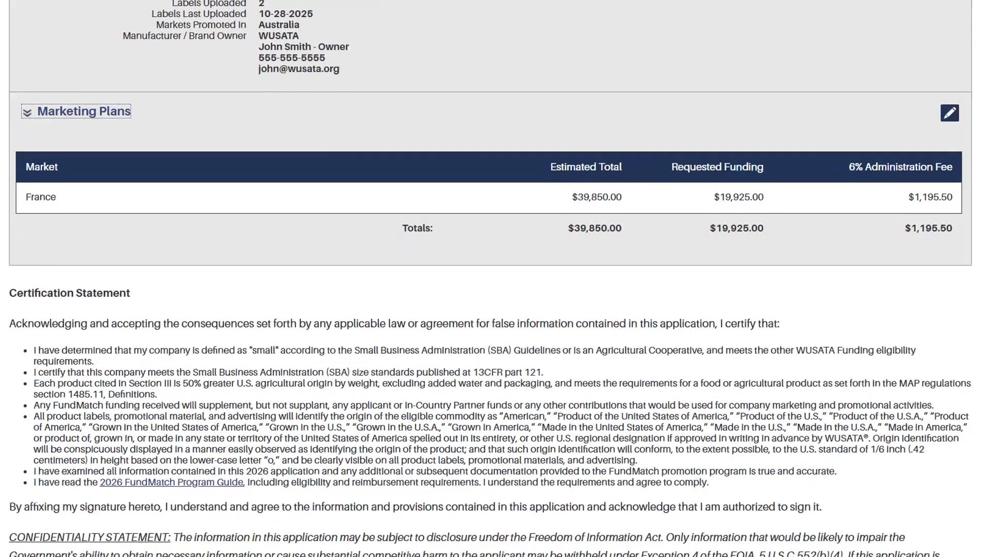
{"action": "scroll", "coordinate": [115, 463], "scroll_direction": "down", "scroll_amount": 1}
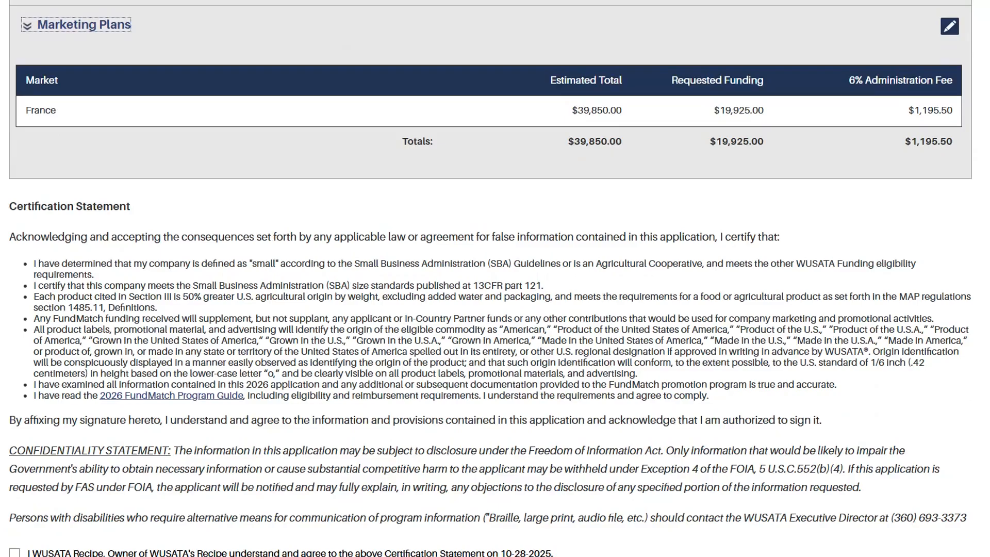
{"action": "scroll", "coordinate": [118, 462], "scroll_direction": "down", "scroll_amount": 2}
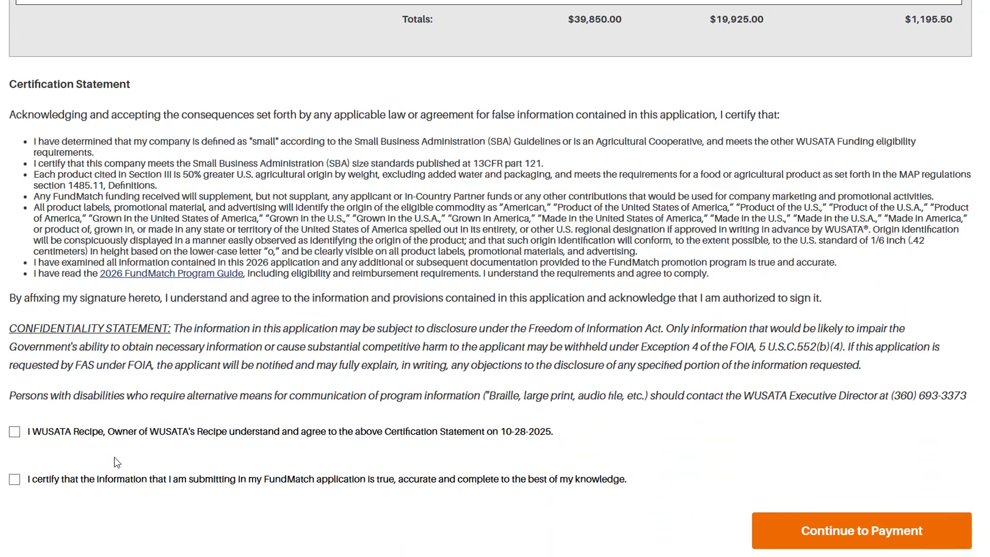
Accept both certification statements and continue to the payment page.
{"action": "left_click", "coordinate": [15, 432]}
{"action": "left_click", "coordinate": [16, 479]}
{"action": "left_click", "coordinate": [839, 532]}
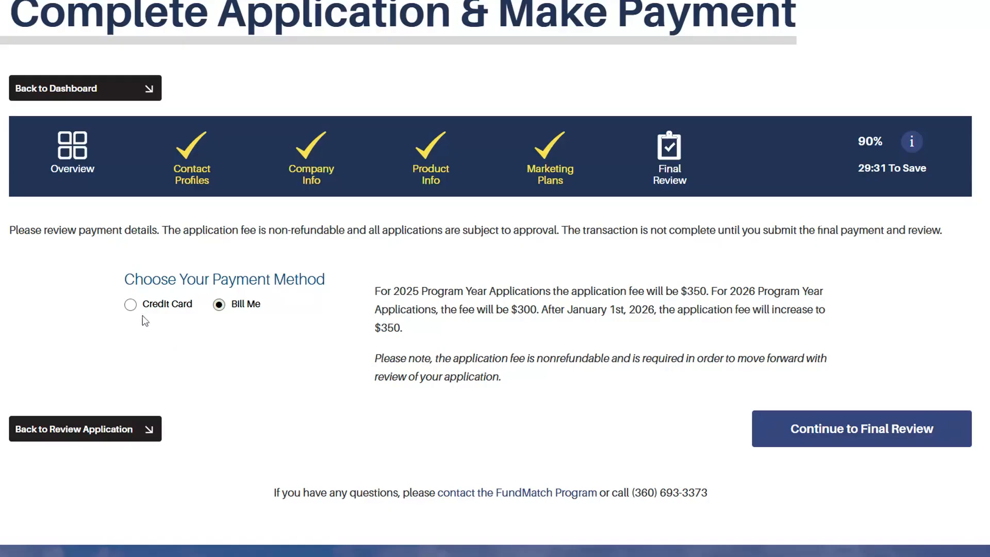
{"action": "left_click", "coordinate": [130, 305]}
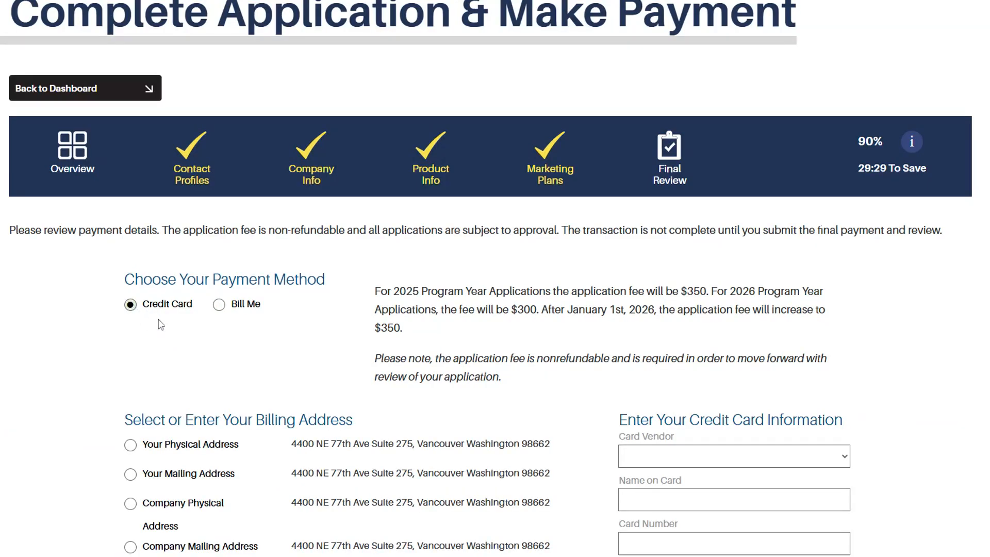
{"action": "left_click", "coordinate": [218, 305]}
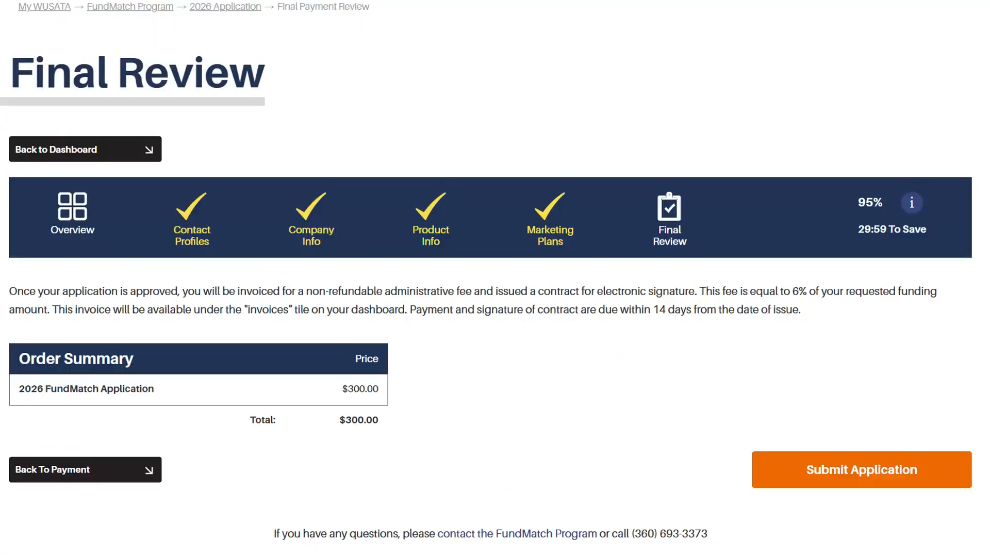
Submit the 2026 FundMatch application with its $300 fee.
{"action": "left_click", "coordinate": [861, 477]}
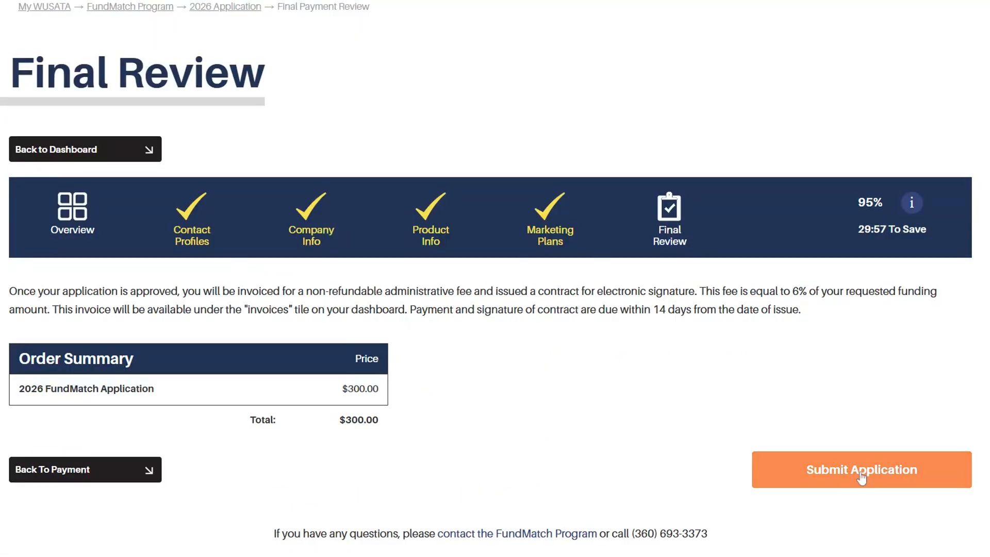